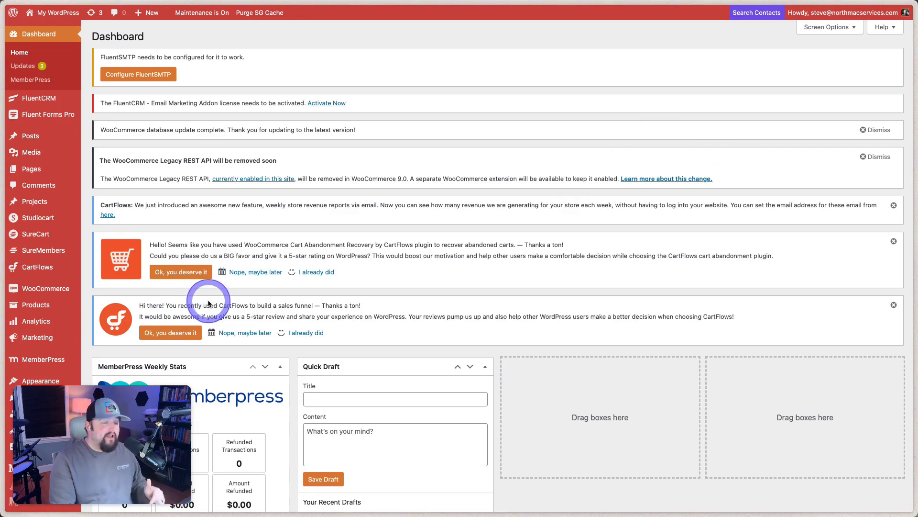
Scroll down the WordPress dashboard and bring up Arc's Search or Enter URL bar
{"action": "mouse_move", "coordinate": [57, 317]}
{"action": "scroll", "coordinate": [57, 316], "scroll_direction": "down", "scroll_amount": 3}
{"action": "mouse_move", "coordinate": [53, 362]}
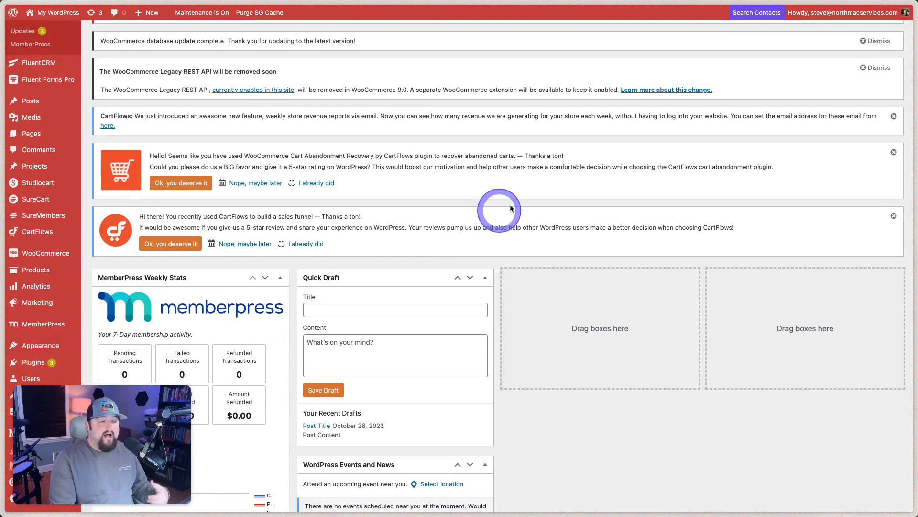
{"action": "key", "text": "super+t"}
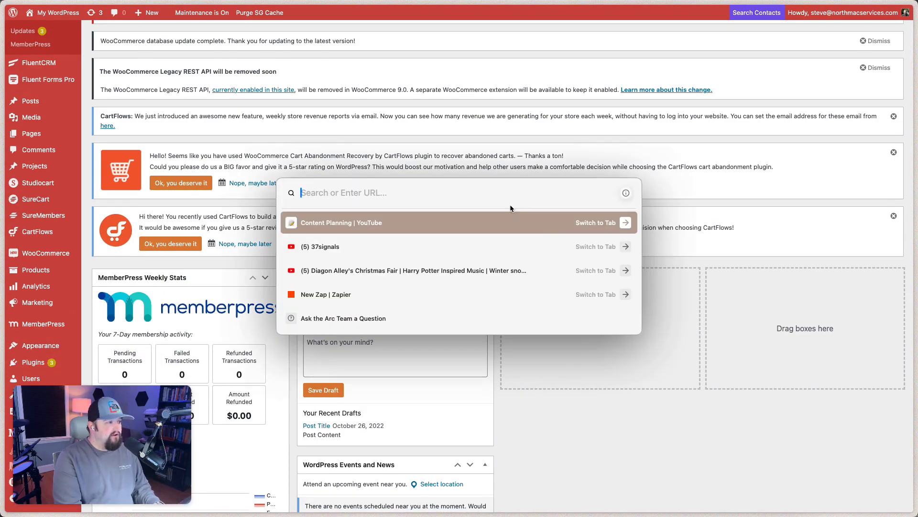
Visit suremembers.com and view its Pricing section with the Pro, Business and Agency plans
{"action": "type", "text": "suremembers"}
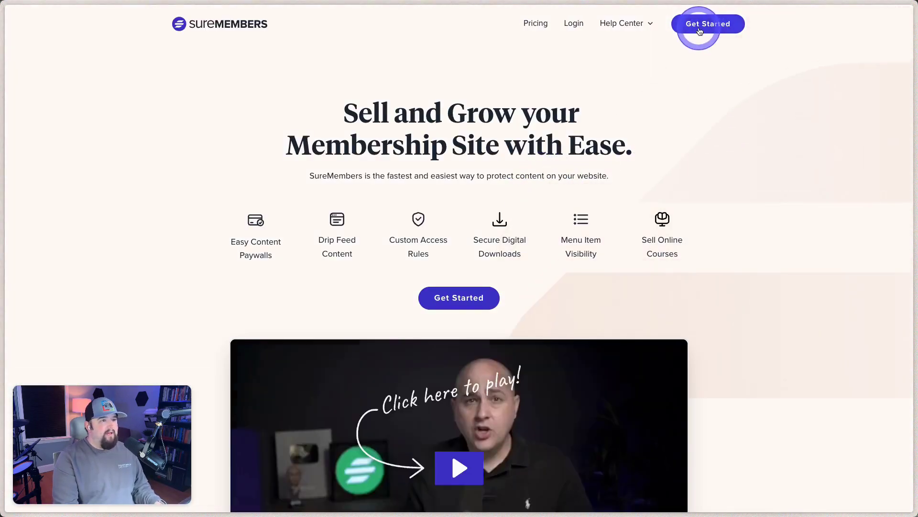
{"action": "left_click", "coordinate": [536, 24]}
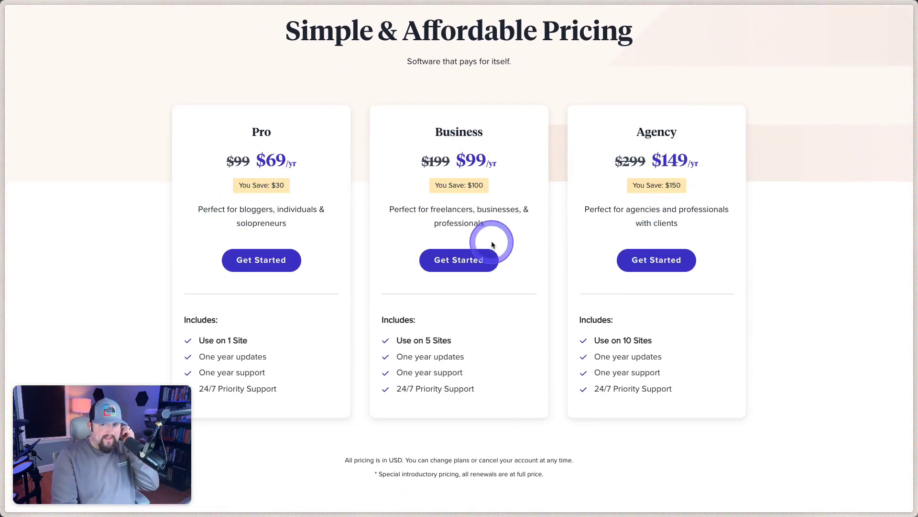
{"action": "scroll", "coordinate": [503, 230], "scroll_direction": "down", "scroll_amount": 1}
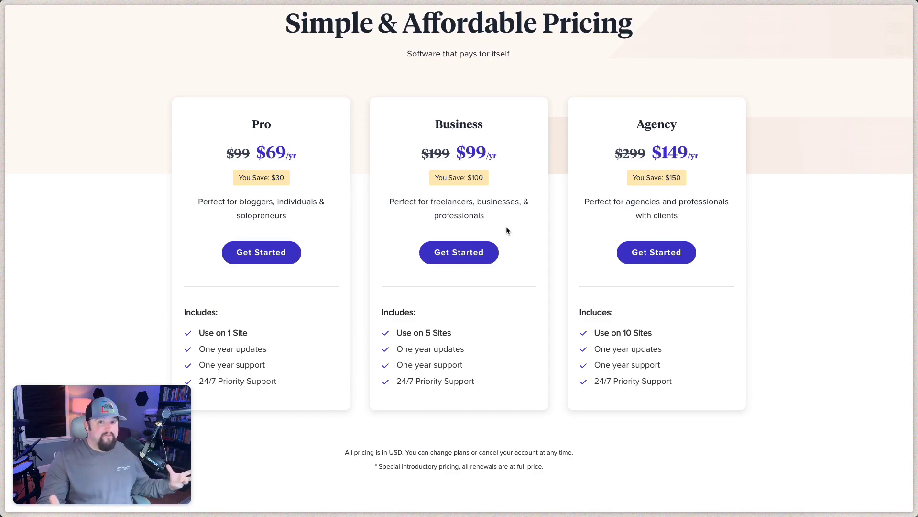
Return to the WordPress dashboard, open SureMembers, glance at Settings and go back to Access Groups
{"action": "mouse_move", "coordinate": [5, 268]}
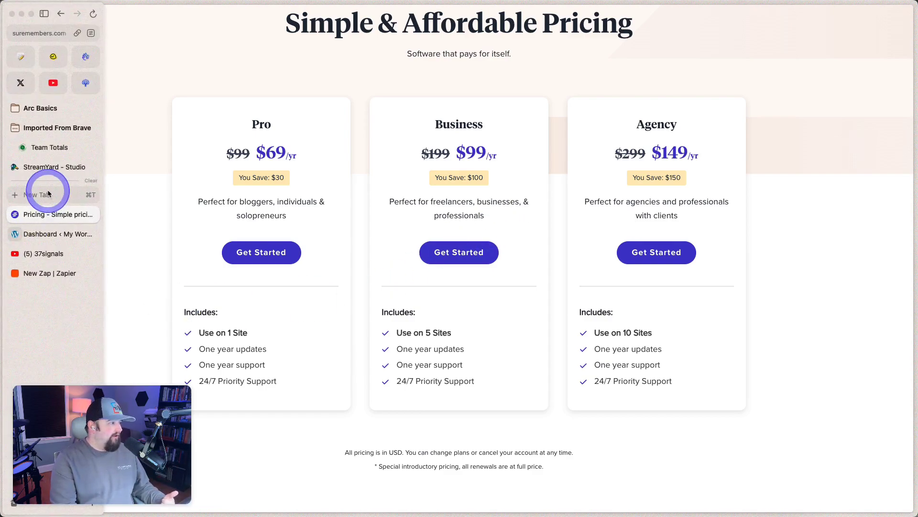
{"action": "left_click", "coordinate": [45, 240]}
{"action": "scroll", "coordinate": [374, 215], "scroll_direction": "down", "scroll_amount": 3}
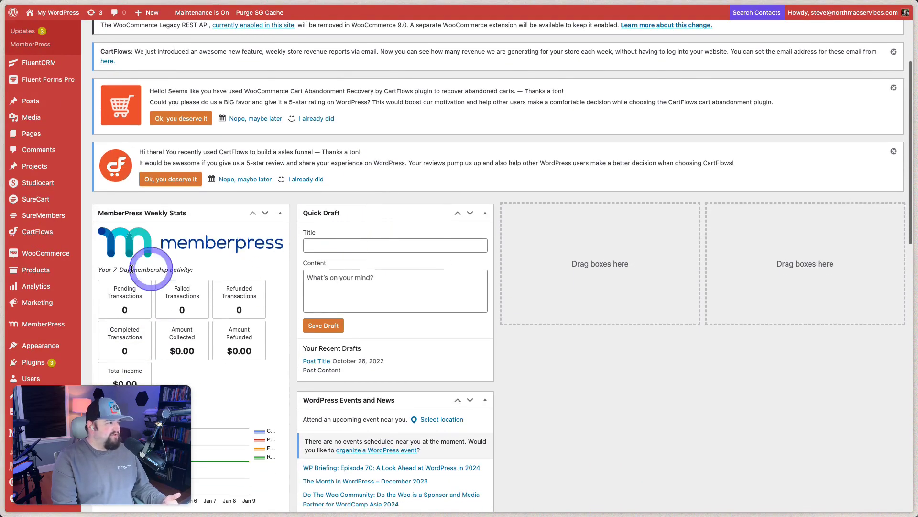
{"action": "left_click", "coordinate": [42, 215]}
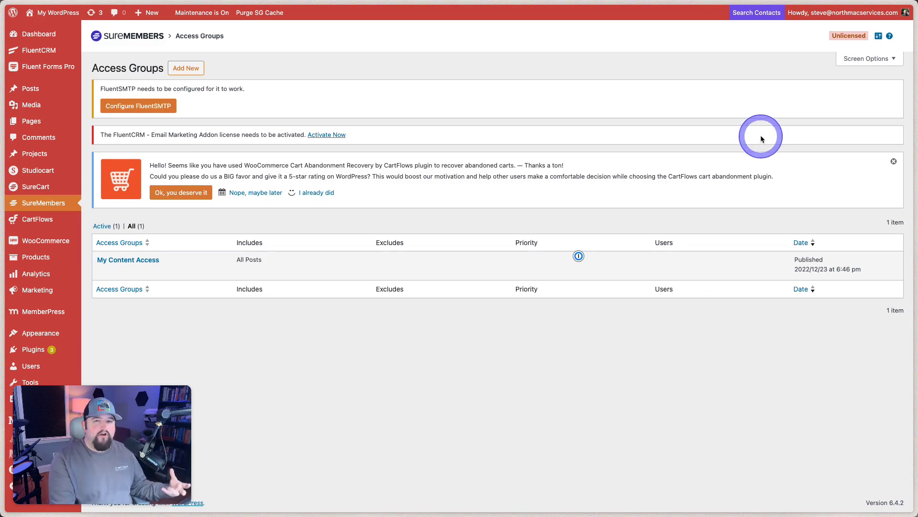
{"action": "left_click", "coordinate": [879, 37]}
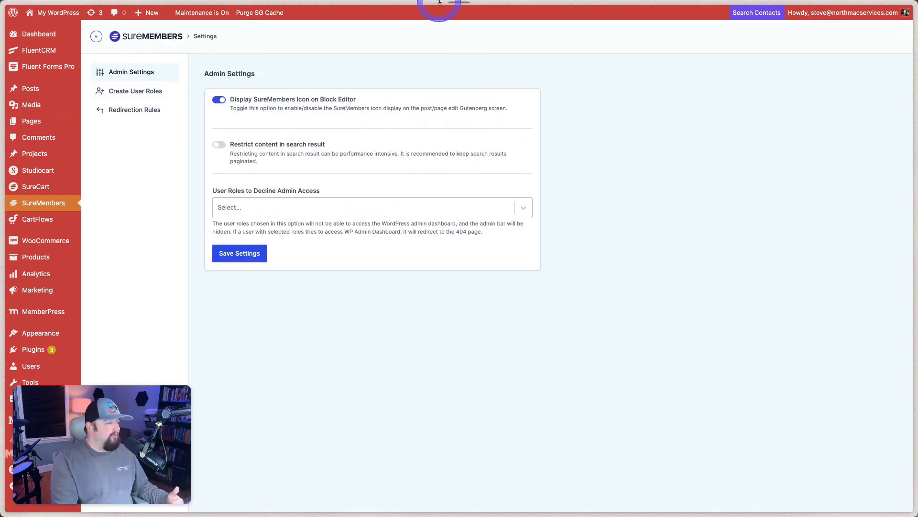
{"action": "key", "text": "alt+Left"}
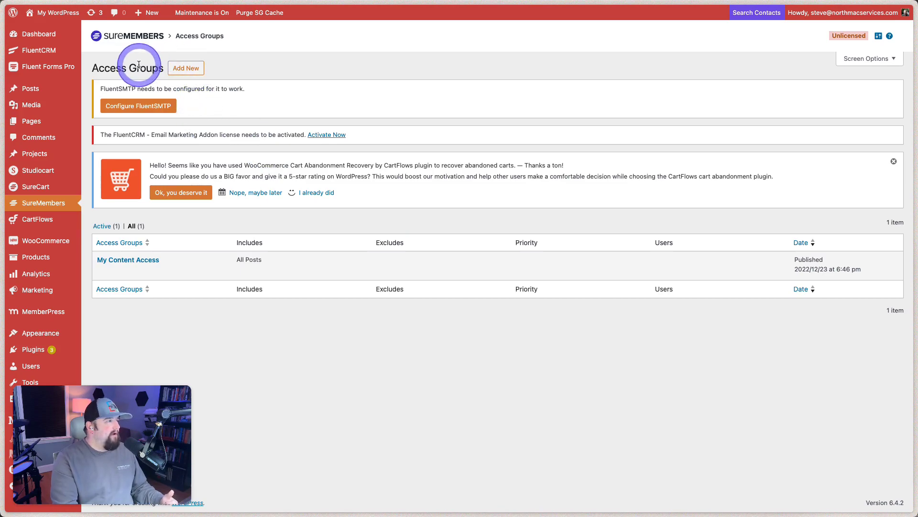
Add a new access group named Controlled Access
{"action": "left_click", "coordinate": [184, 68]}
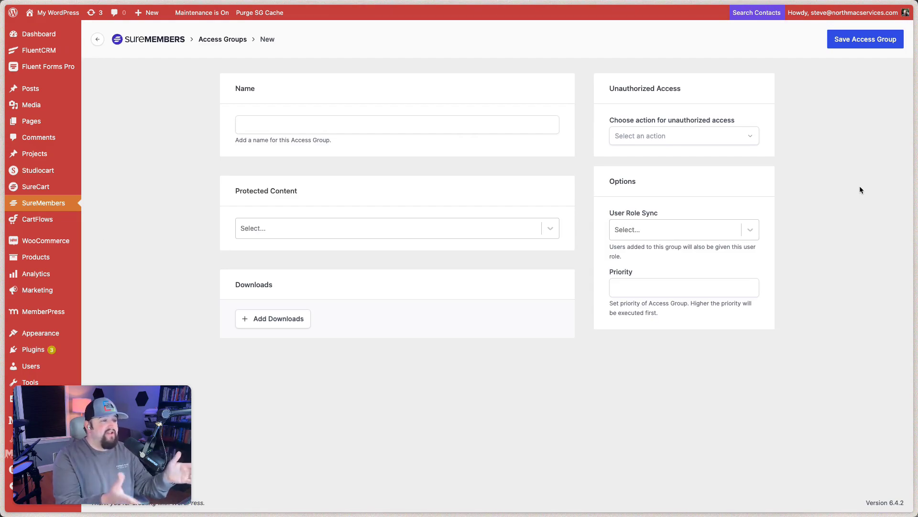
{"action": "left_click", "coordinate": [344, 123]}
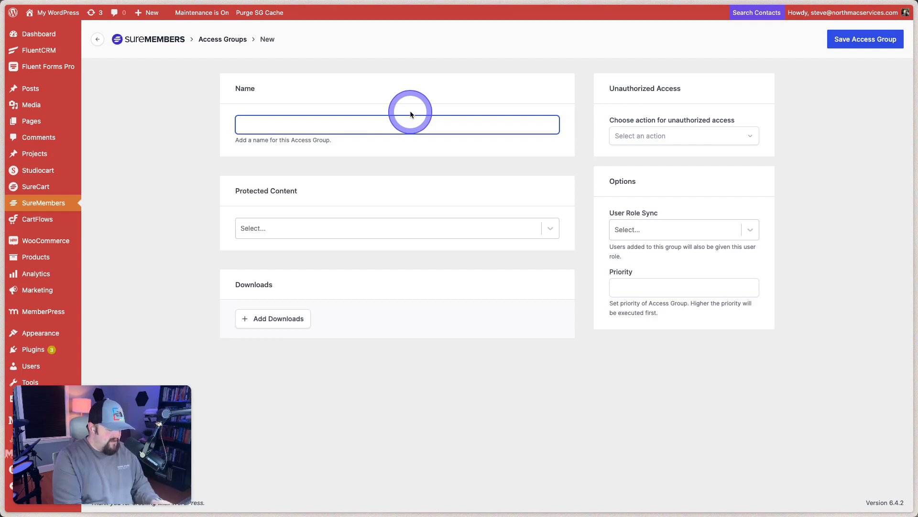
{"action": "type", "text": "Controlled Access"}
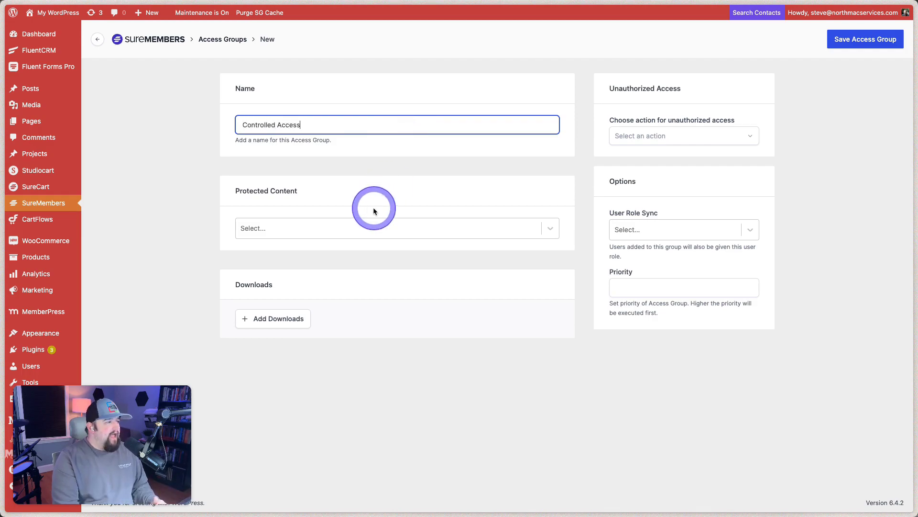
Set the protected content type to Specific Pages / Posts / Taxonomies, etc
{"action": "left_click", "coordinate": [397, 231]}
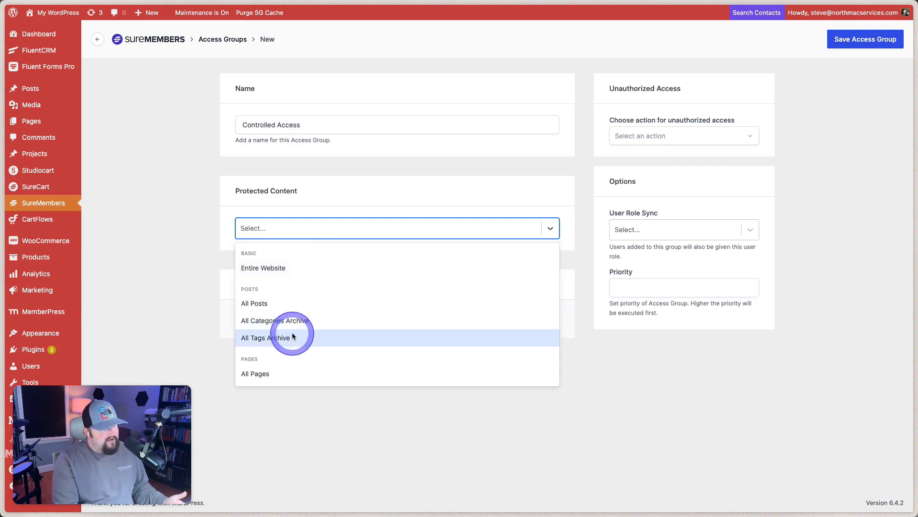
{"action": "scroll", "coordinate": [285, 378], "scroll_direction": "down", "scroll_amount": 3}
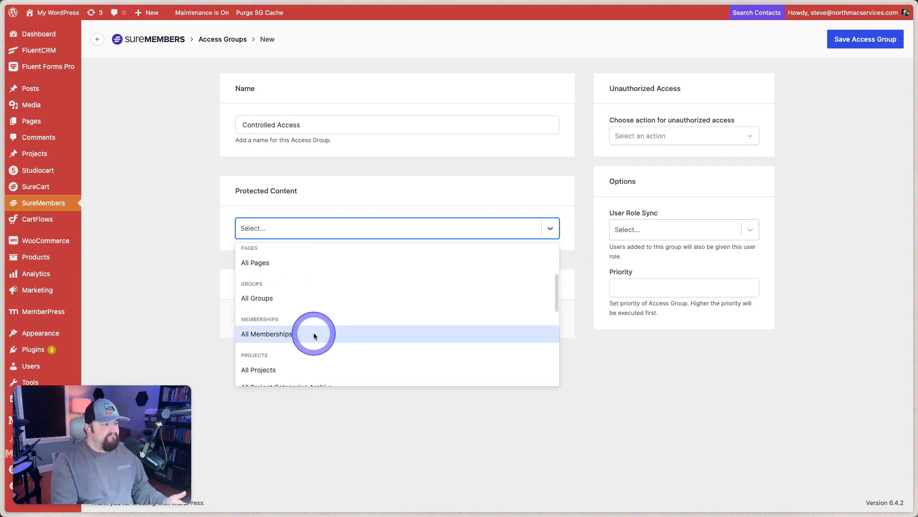
{"action": "scroll", "coordinate": [287, 270], "scroll_direction": "down", "scroll_amount": 2}
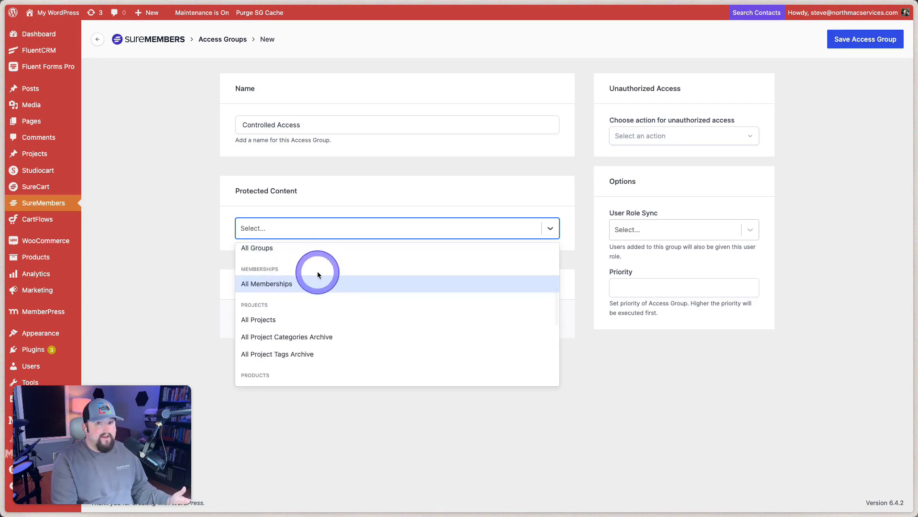
{"action": "scroll", "coordinate": [317, 278], "scroll_direction": "down", "scroll_amount": 1}
{"action": "scroll", "coordinate": [316, 294], "scroll_direction": "down", "scroll_amount": 5}
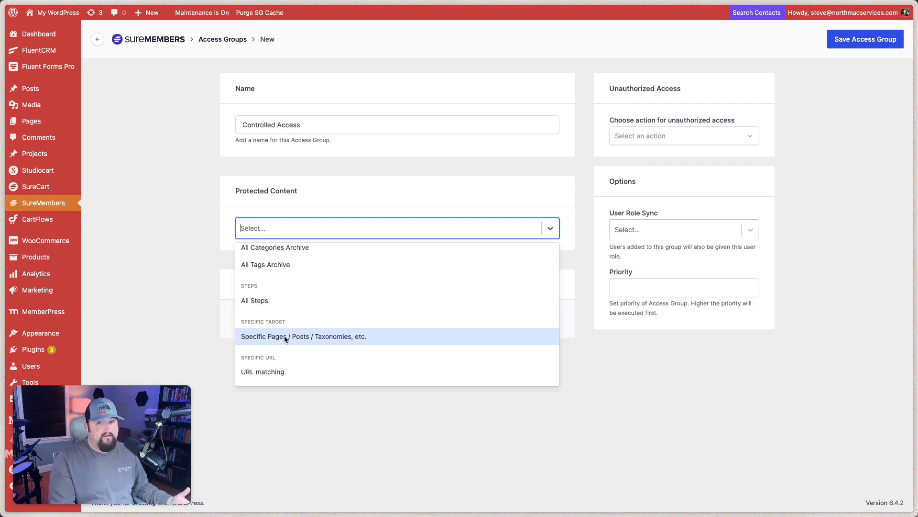
{"action": "left_click", "coordinate": [285, 338]}
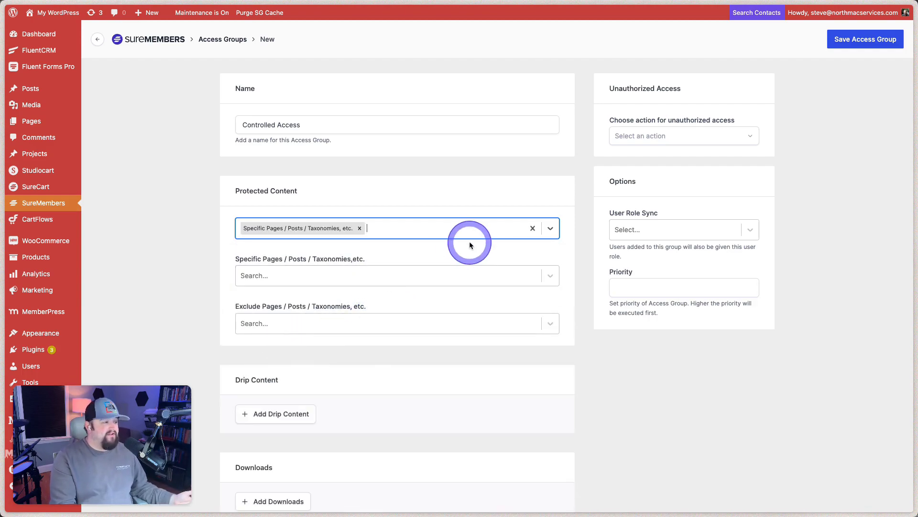
Try searching for specific pages to protect, then dismiss the empty search
{"action": "scroll", "coordinate": [469, 241], "scroll_direction": "down", "scroll_amount": 2}
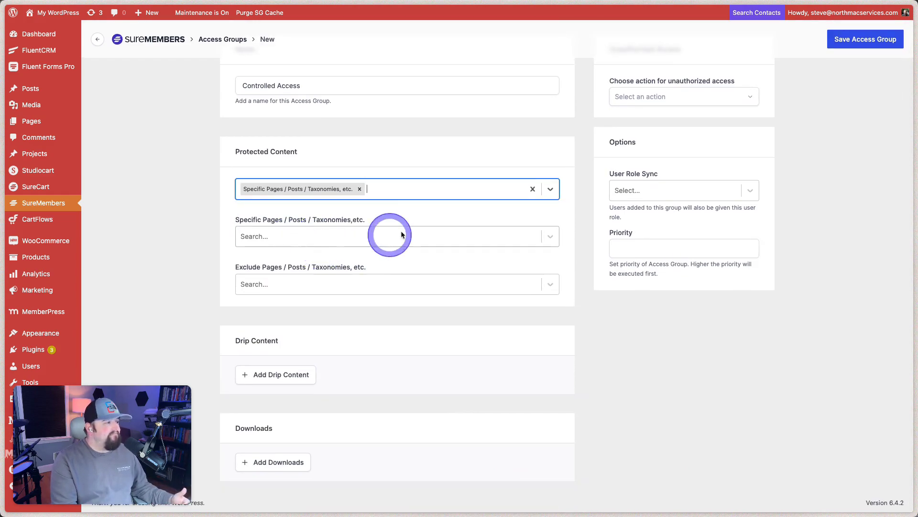
{"action": "left_click", "coordinate": [550, 238]}
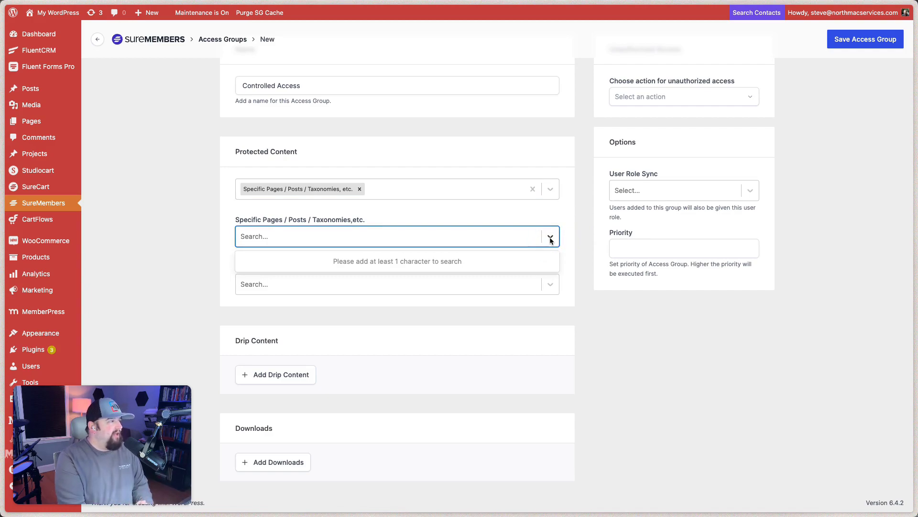
{"action": "left_click", "coordinate": [174, 170]}
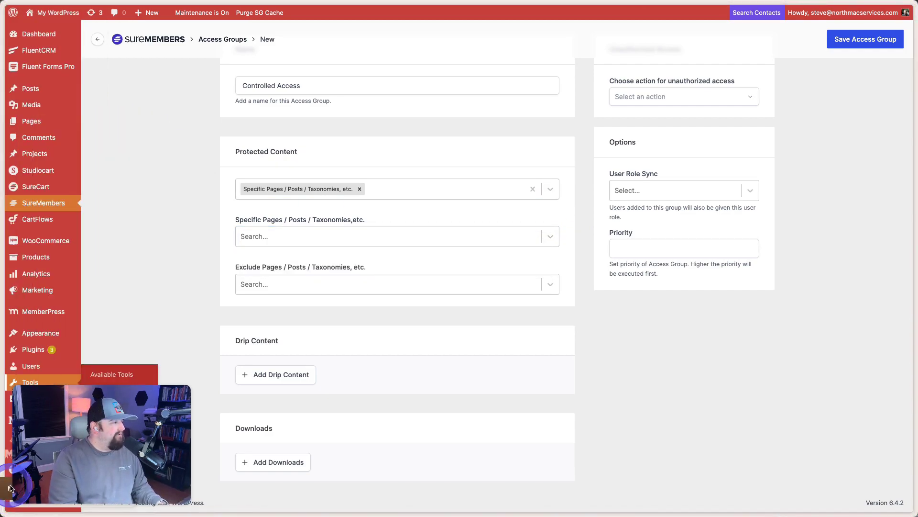
{"action": "left_click", "coordinate": [302, 277]}
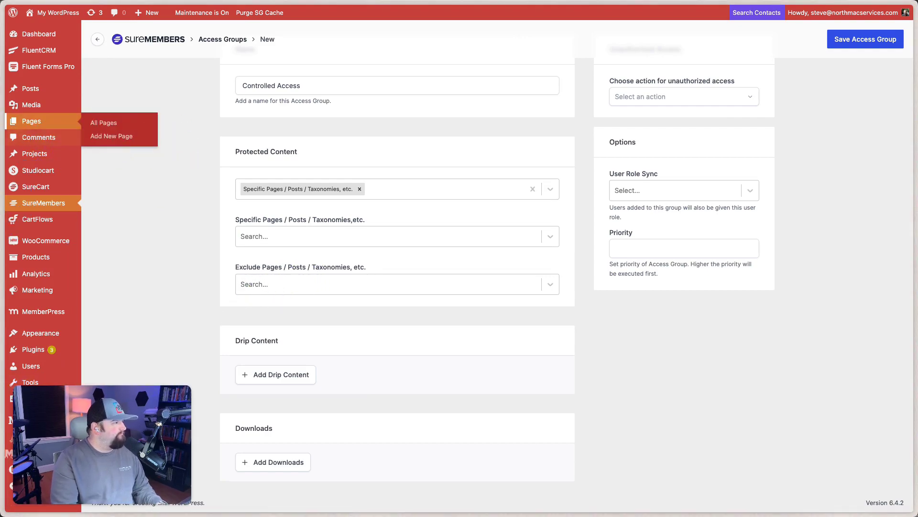
Browse the site's Pages list of 20 public pages
{"action": "left_click", "coordinate": [31, 121]}
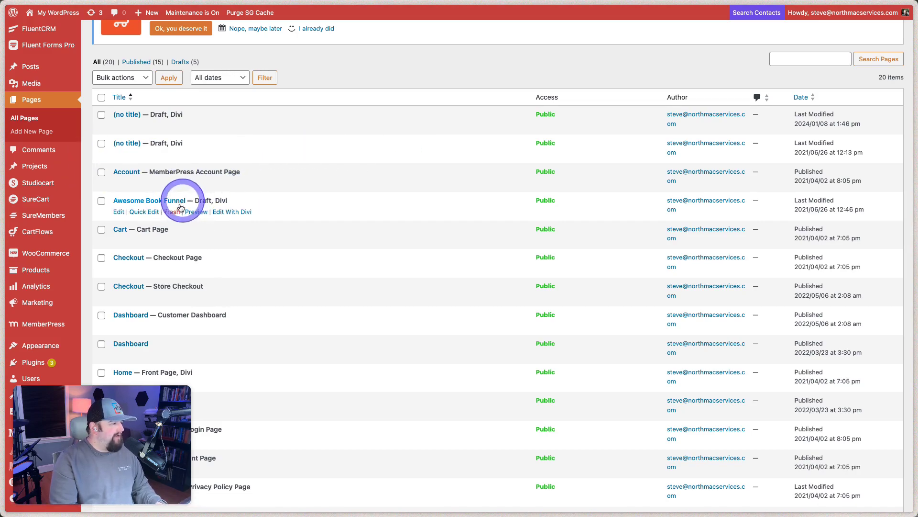
{"action": "scroll", "coordinate": [186, 222], "scroll_direction": "down", "scroll_amount": 3}
{"action": "scroll", "coordinate": [189, 226], "scroll_direction": "down", "scroll_amount": 3}
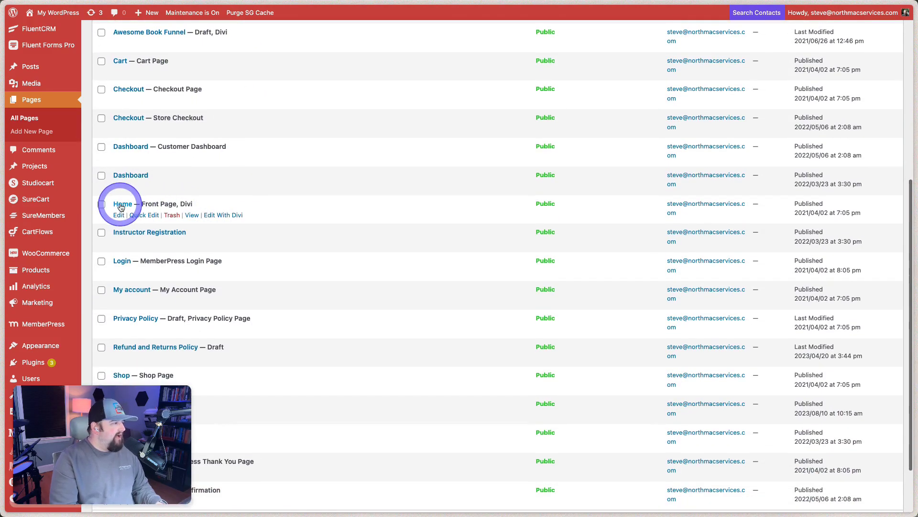
{"action": "scroll", "coordinate": [144, 239], "scroll_direction": "down", "scroll_amount": 3}
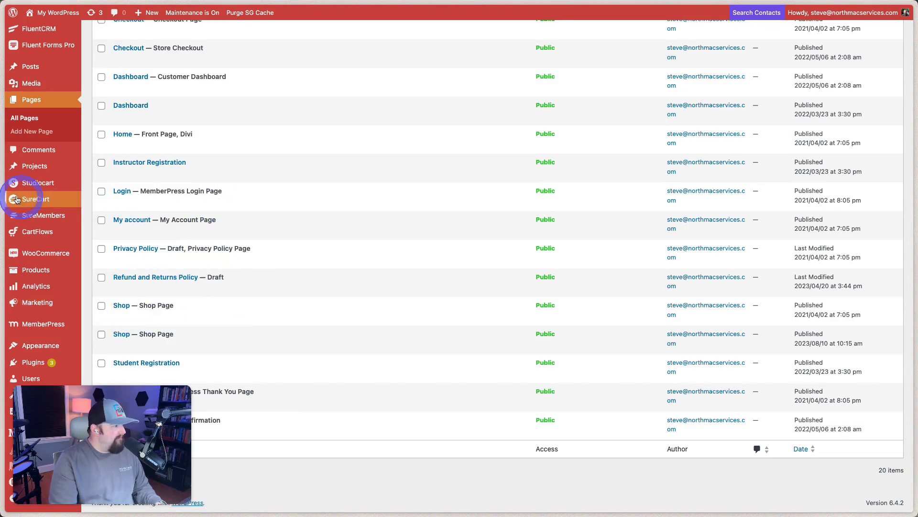
Back in the group form, search 's' and add the Shop page to protected content
{"action": "mouse_move", "coordinate": [3, 206]}
{"action": "left_click", "coordinate": [48, 234]}
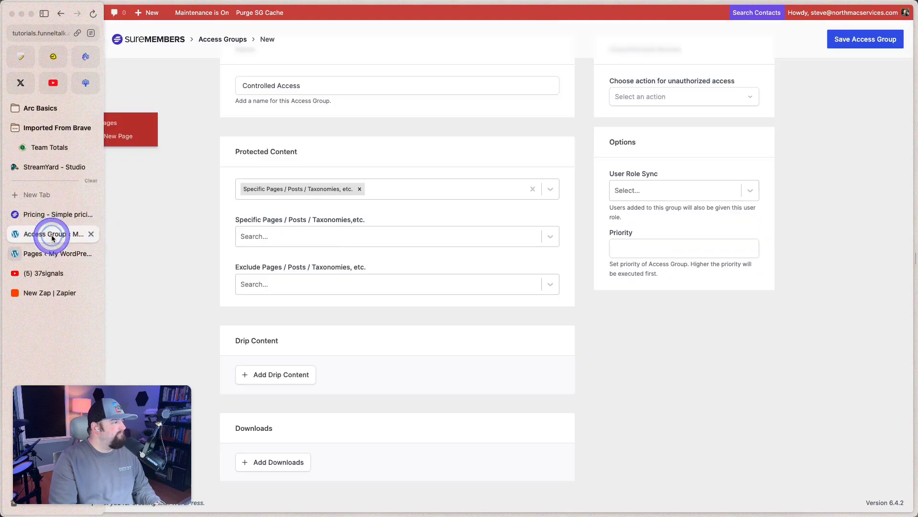
{"action": "left_click", "coordinate": [325, 239]}
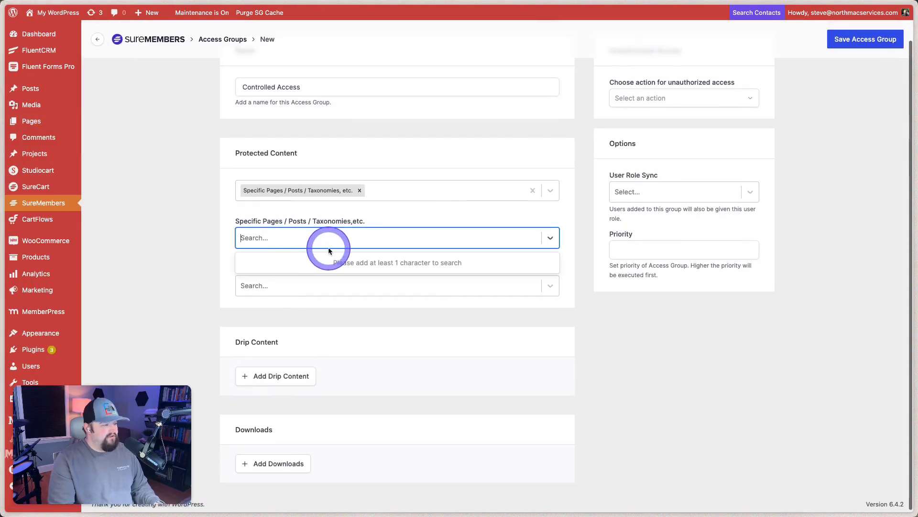
{"action": "type", "text": "sh"}
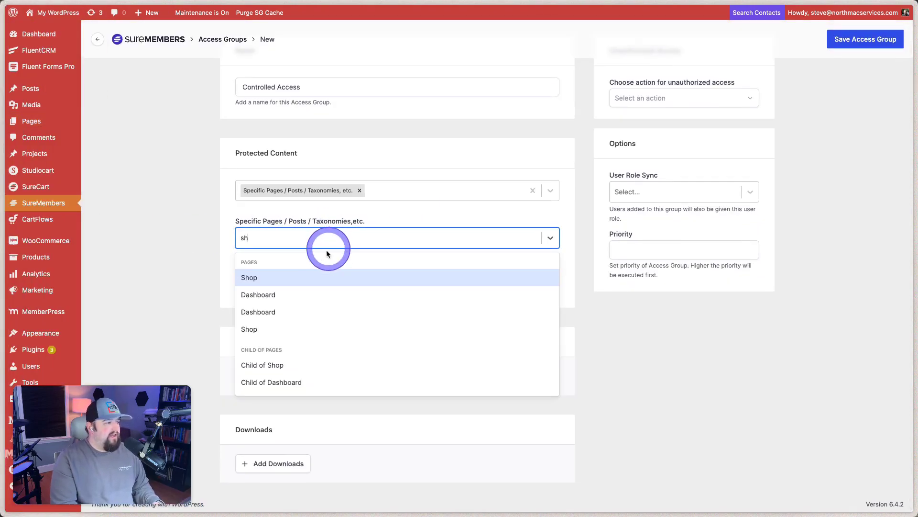
{"action": "left_click", "coordinate": [281, 277]}
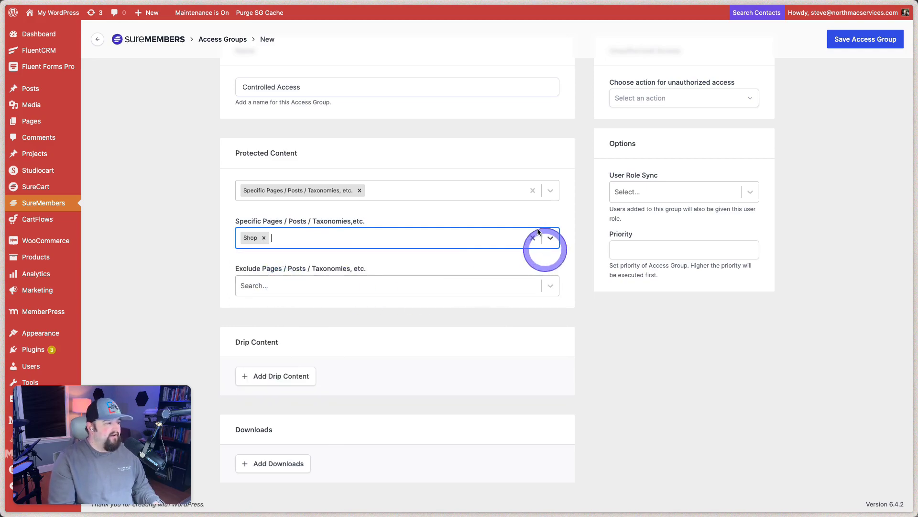
Add a blank drip content rule to the group
{"action": "scroll", "coordinate": [424, 273], "scroll_direction": "down", "scroll_amount": 1}
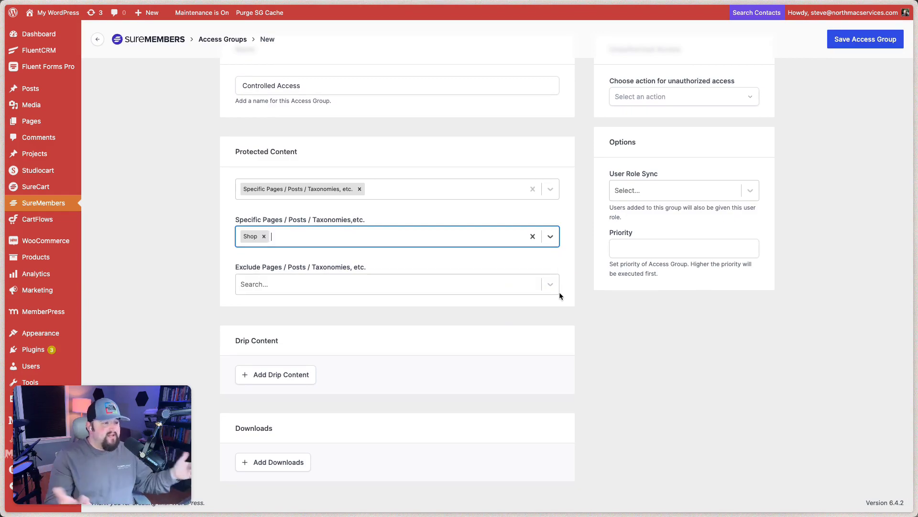
{"action": "left_click", "coordinate": [602, 352]}
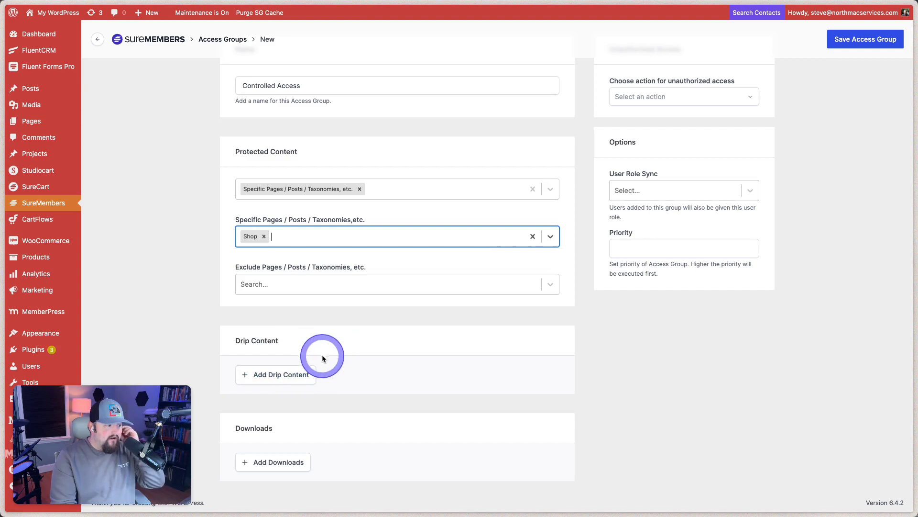
{"action": "left_click", "coordinate": [268, 375]}
{"action": "scroll", "coordinate": [339, 377], "scroll_direction": "down", "scroll_amount": 2}
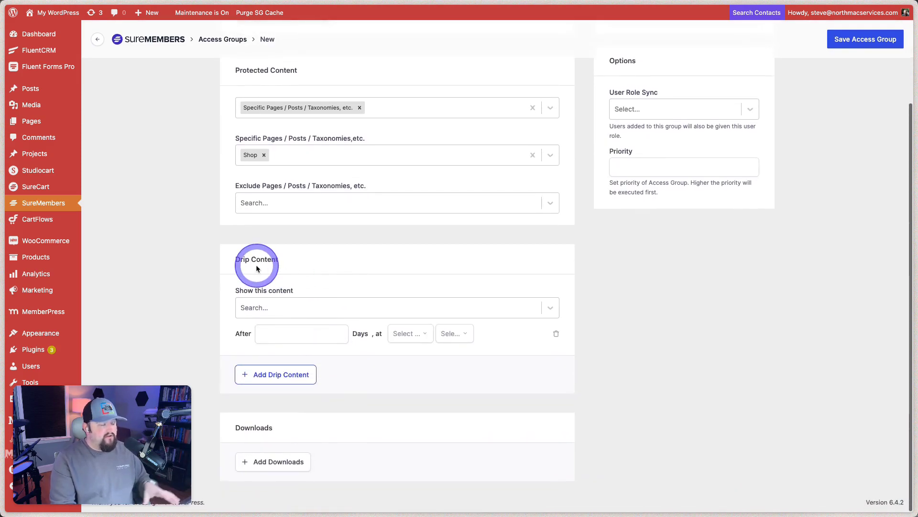
{"action": "left_click", "coordinate": [297, 308]}
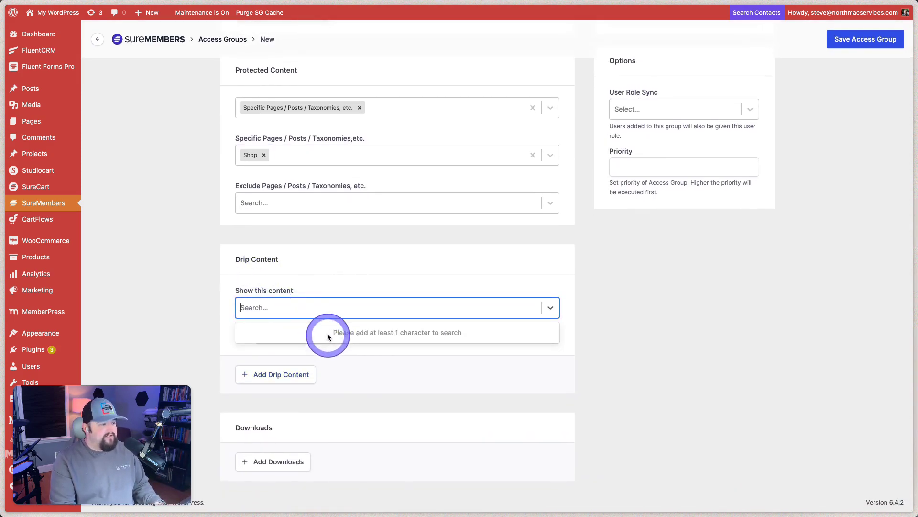
{"action": "left_click", "coordinate": [405, 289]}
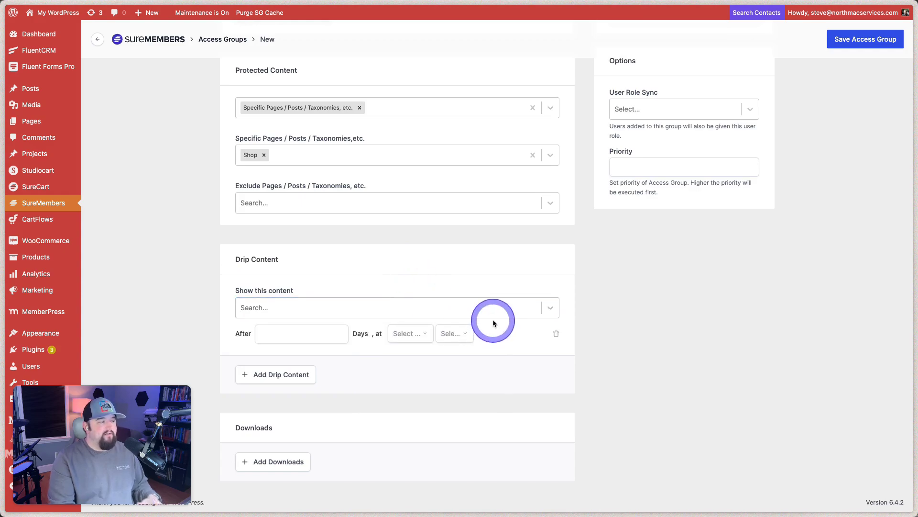
{"action": "left_click", "coordinate": [554, 333]}
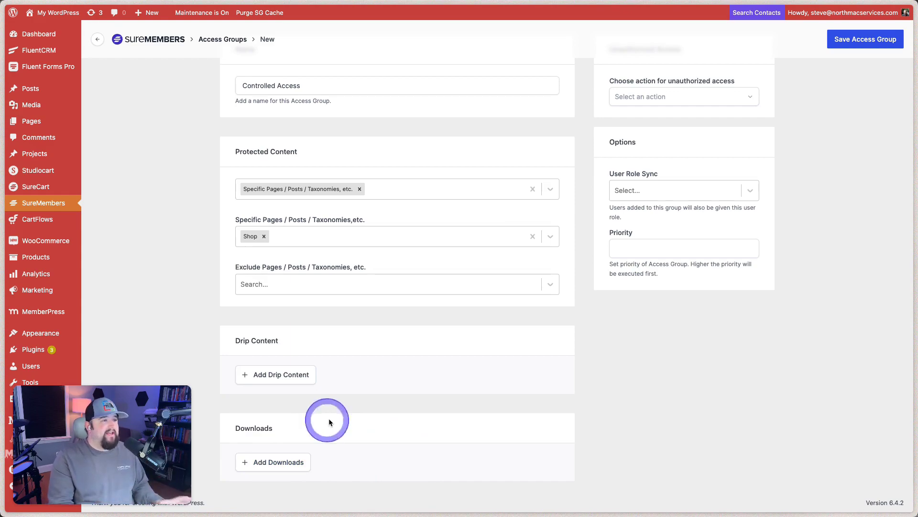
{"action": "scroll", "coordinate": [467, 342], "scroll_direction": "up", "scroll_amount": 2}
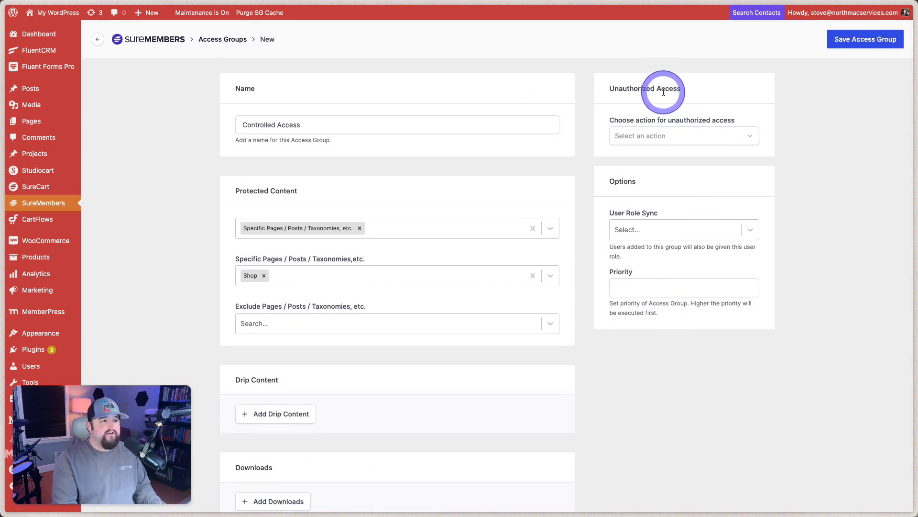
Choose Message for unauthorized access and toggle Enable Excerpt, leaving it off
{"action": "left_click_drag", "start_coordinate": [609, 89], "coordinate": [697, 89]}
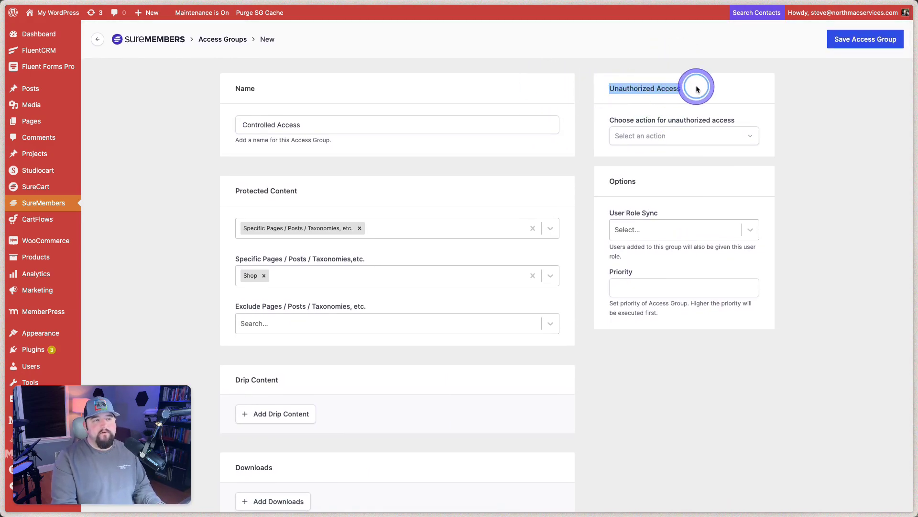
{"action": "left_click", "coordinate": [703, 97]}
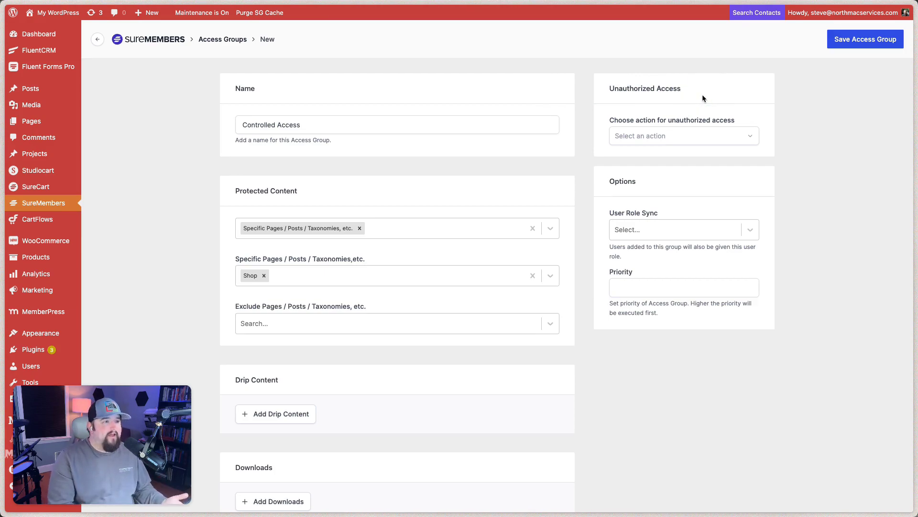
{"action": "left_click", "coordinate": [687, 140]}
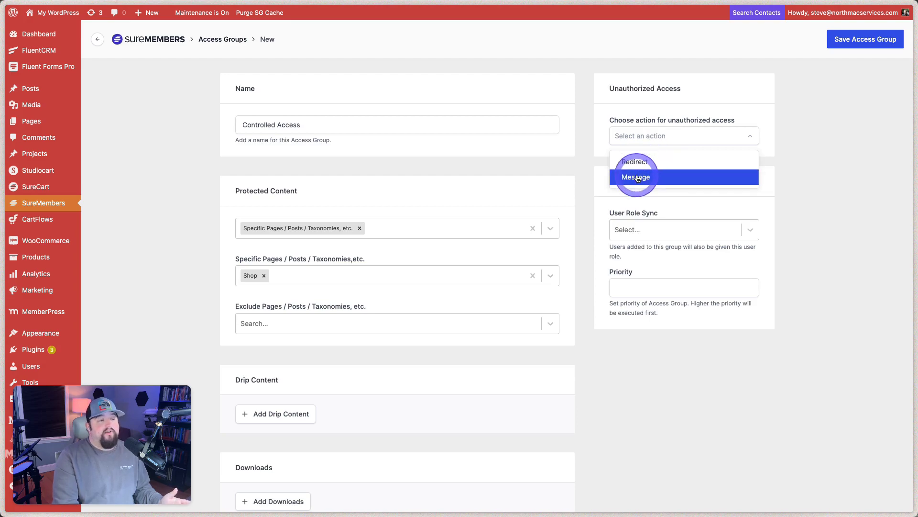
{"action": "left_click", "coordinate": [682, 178]}
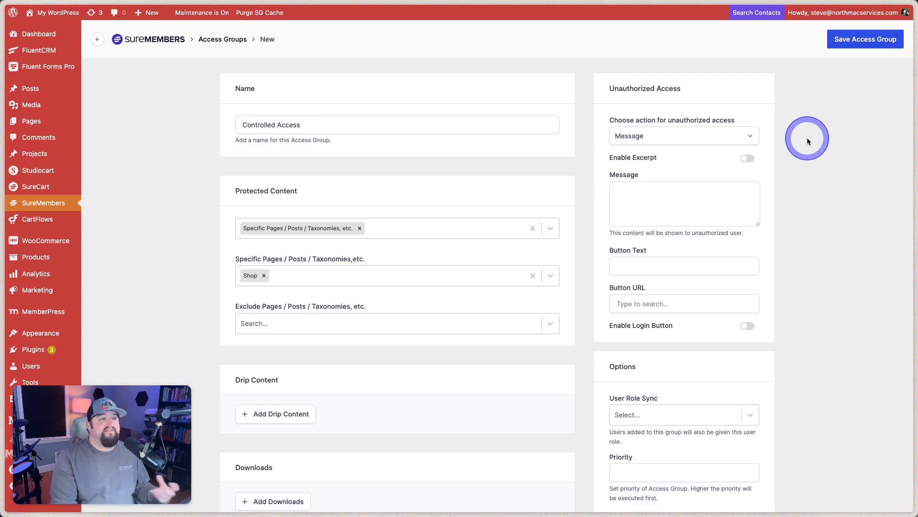
{"action": "left_click", "coordinate": [747, 158]}
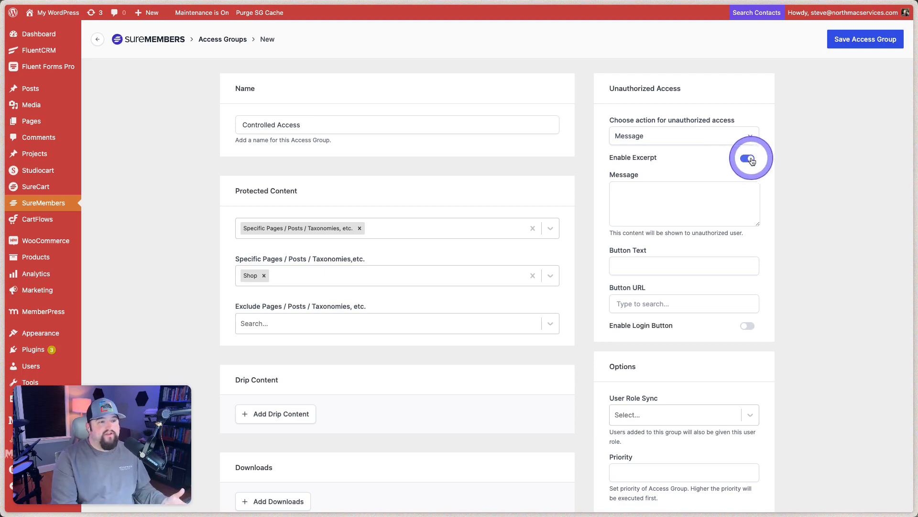
{"action": "left_click", "coordinate": [749, 160]}
{"action": "left_click", "coordinate": [749, 160]}
{"action": "left_click", "coordinate": [750, 161]}
Look over the Message option's text, button label and button link fields
{"action": "left_click", "coordinate": [677, 189]}
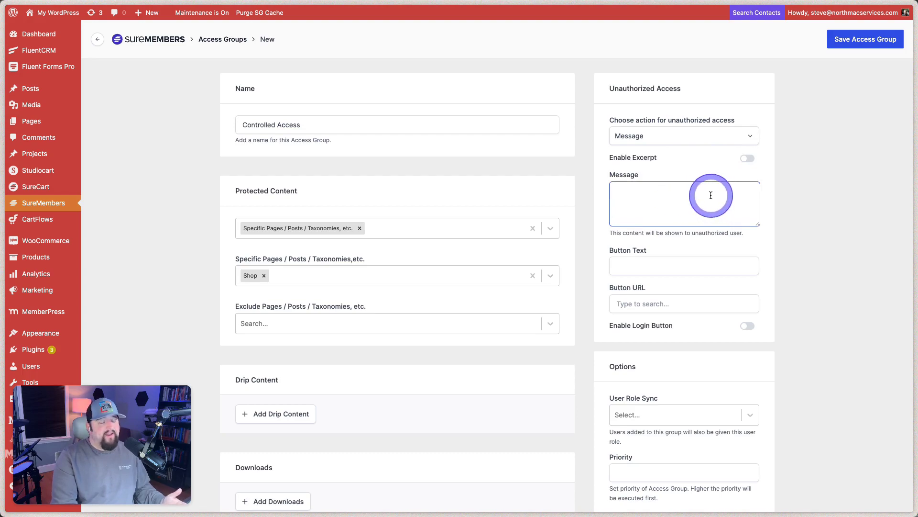
{"action": "left_click_drag", "start_coordinate": [701, 233], "coordinate": [715, 230]}
{"action": "left_click", "coordinate": [677, 257]}
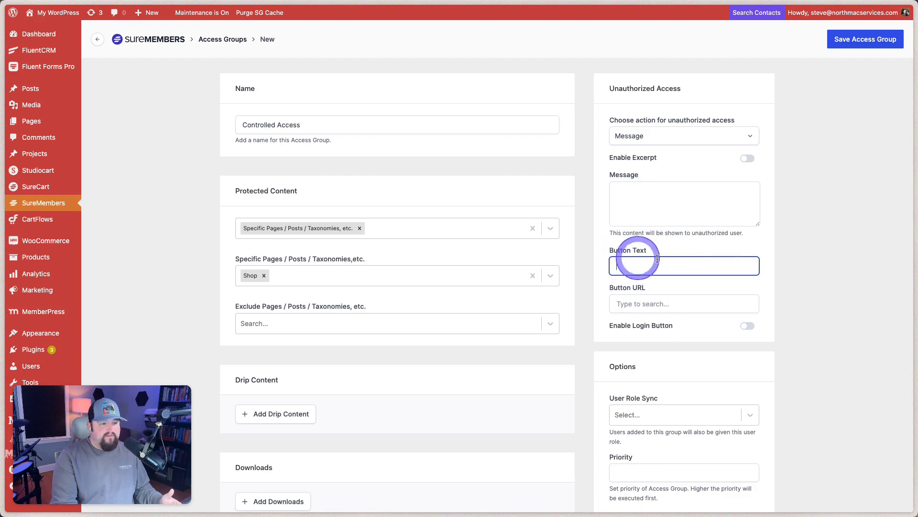
{"action": "left_click", "coordinate": [673, 305]}
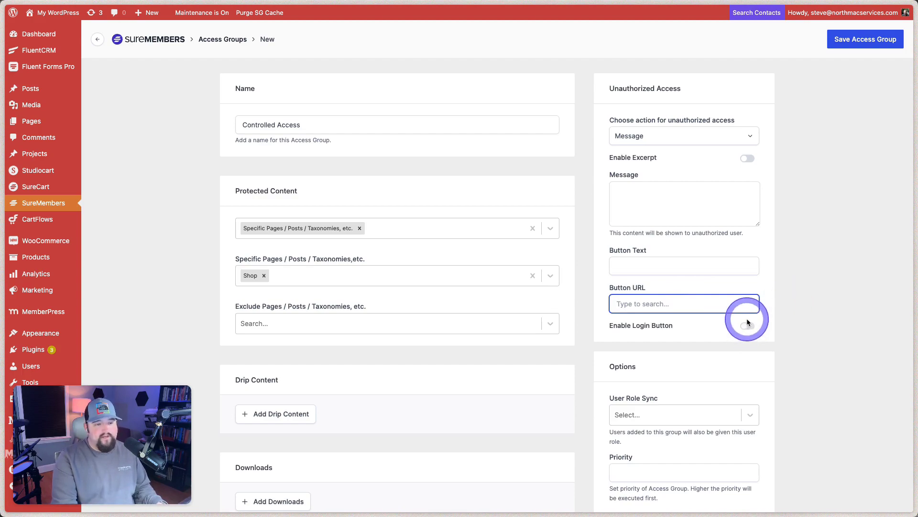
Switch the unauthorized-access action to Redirect and select the empty Redirect URL field
{"action": "left_click", "coordinate": [717, 131]}
{"action": "left_click", "coordinate": [706, 158]}
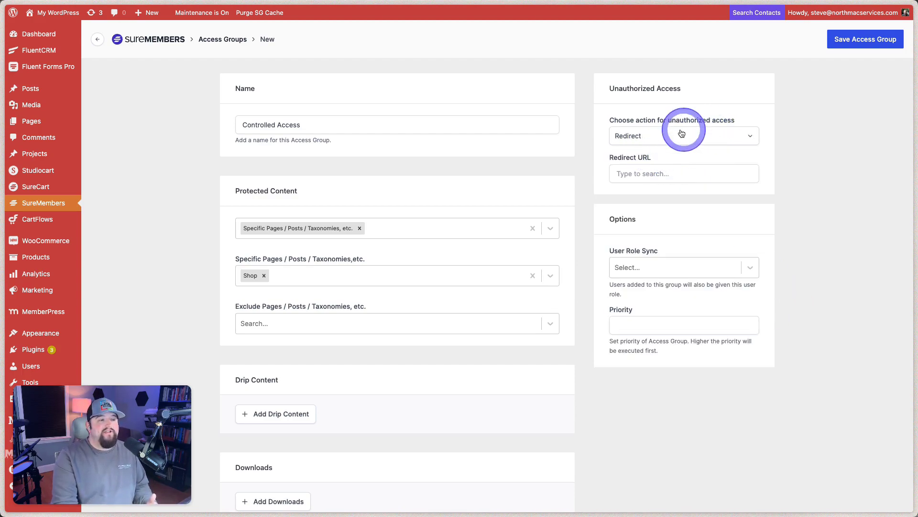
{"action": "left_click", "coordinate": [673, 173]}
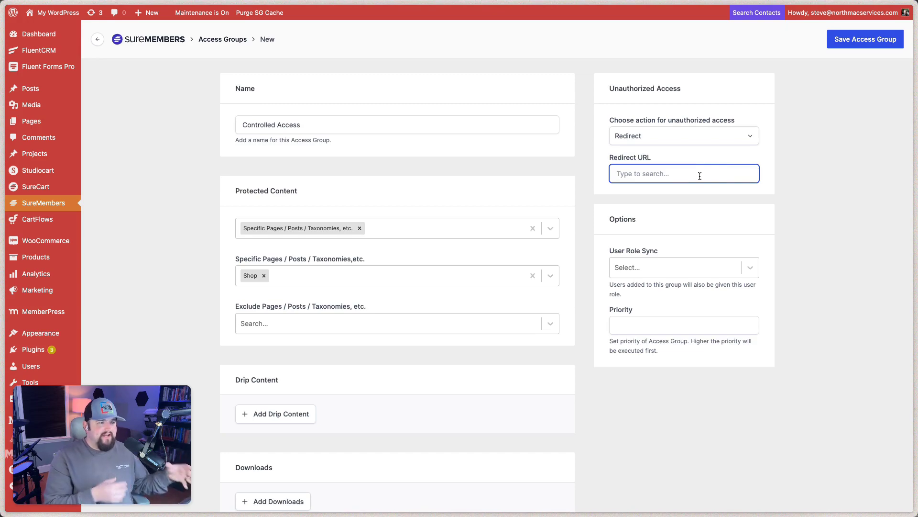
Switch back to Message and enter 'This content is locked. Please login.'
{"action": "left_click", "coordinate": [673, 135]}
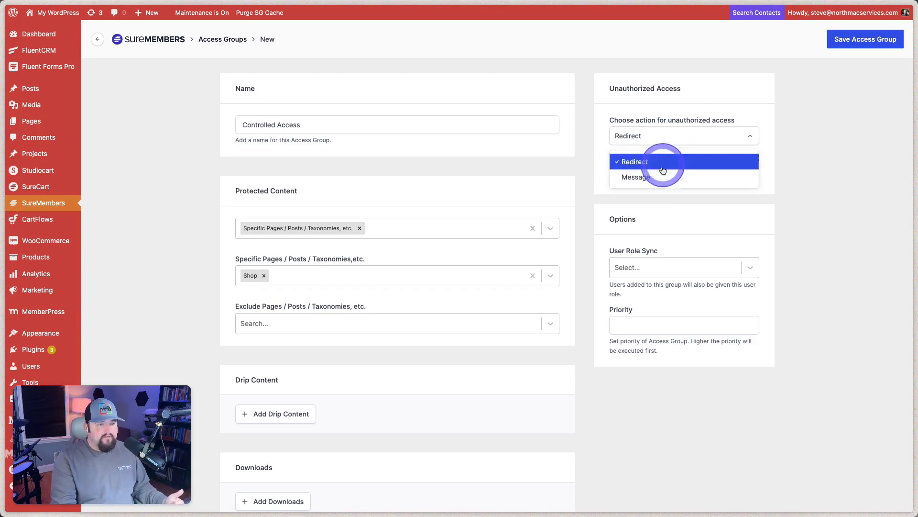
{"action": "left_click", "coordinate": [660, 176]}
{"action": "left_click", "coordinate": [692, 201]}
{"action": "type", "text": "This content is "}
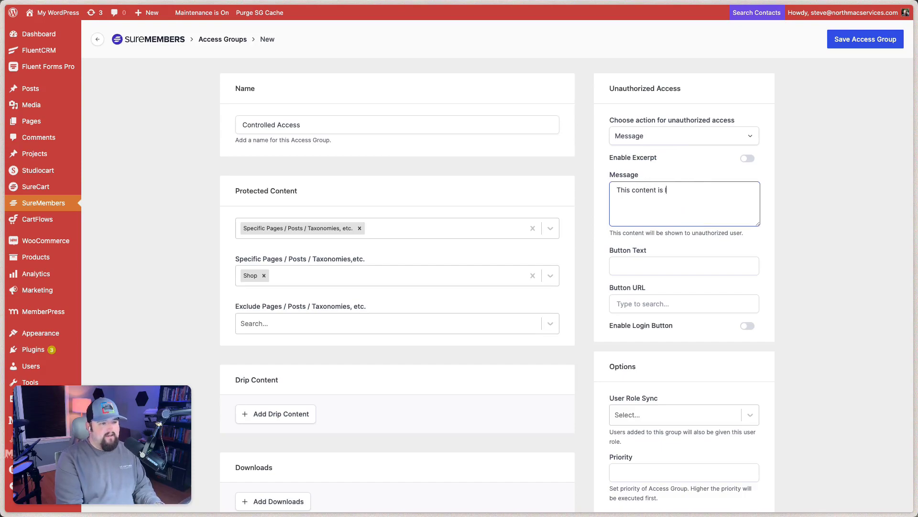
{"action": "type", "text": "locked. Please lo"}
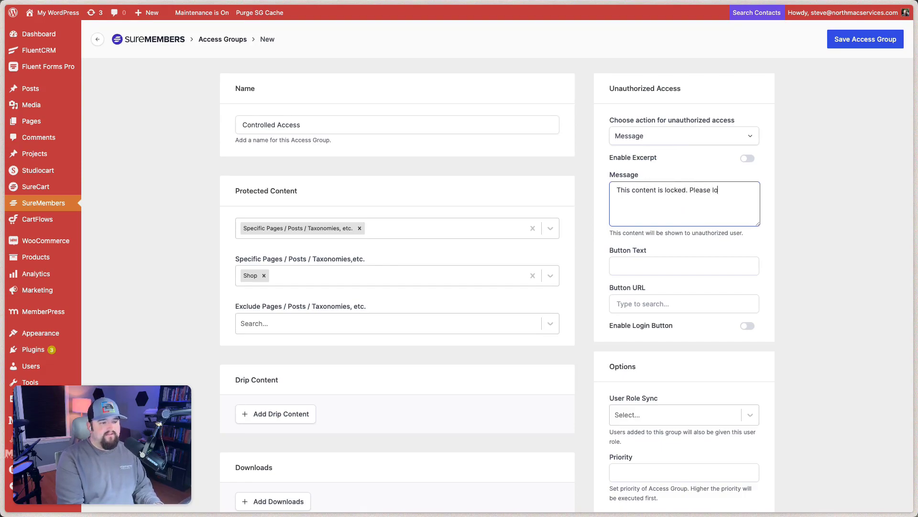
{"action": "type", "text": "gin."}
Enable the login button and add a 'See More About the Membership' button linking to /about-the-membership
{"action": "left_click", "coordinate": [693, 266]}
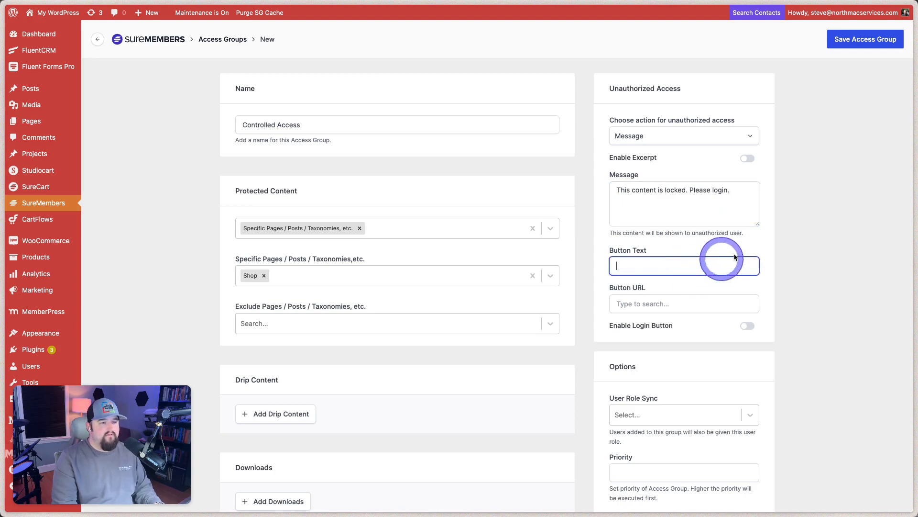
{"action": "left_click", "coordinate": [749, 326]}
{"action": "left_click", "coordinate": [683, 266]}
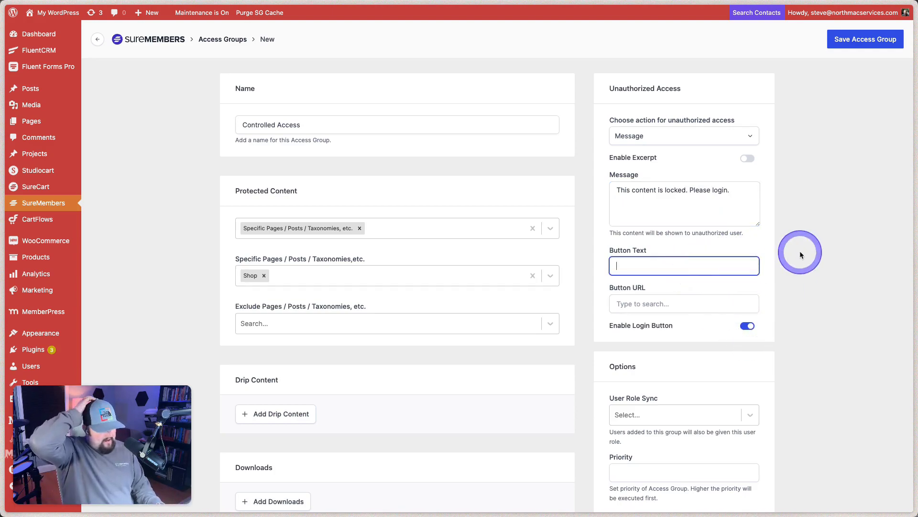
{"action": "type", "text": "See "}
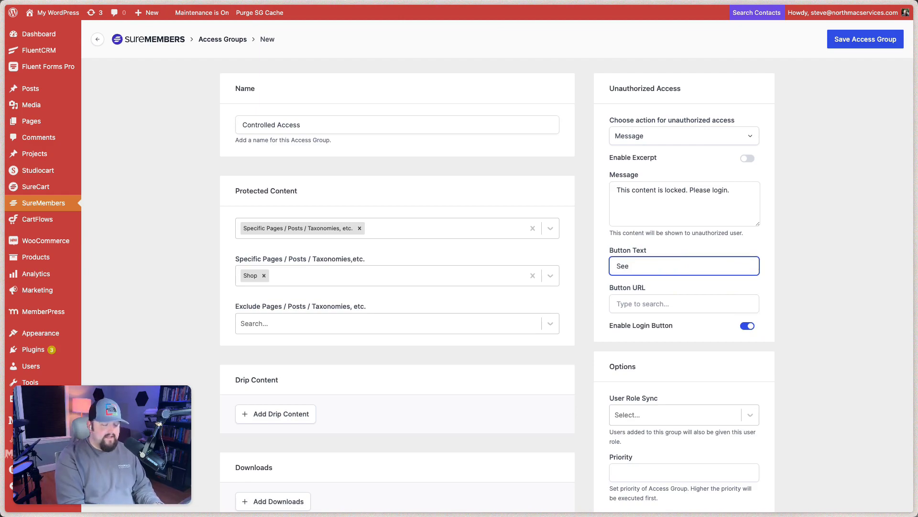
{"action": "type", "text": "More About th"}
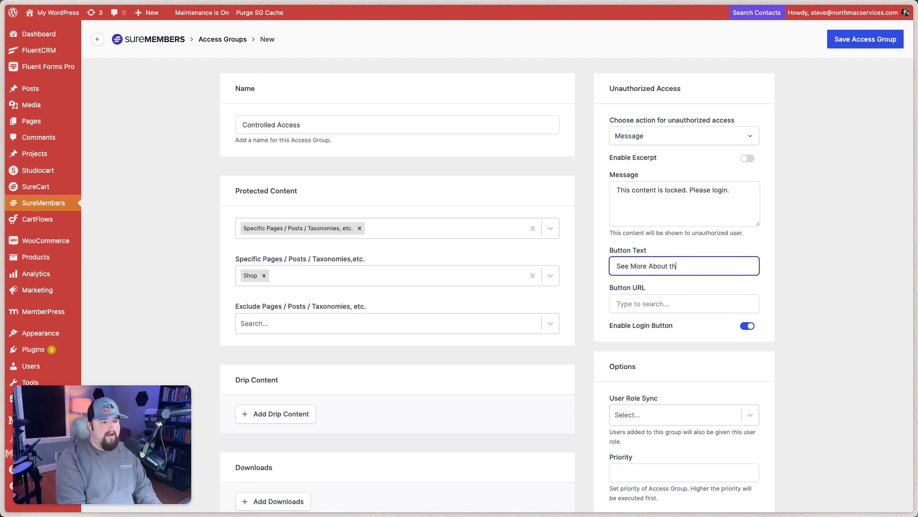
{"action": "type", "text": "e Membership"}
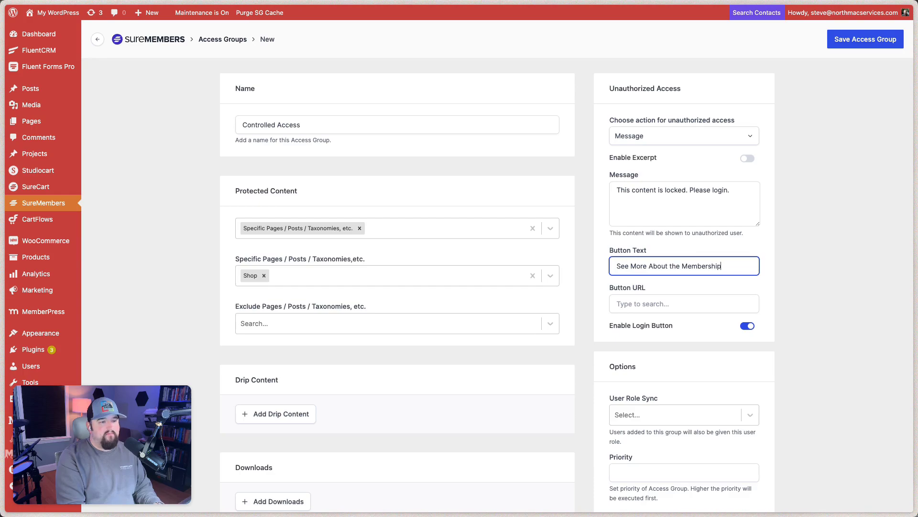
{"action": "left_click", "coordinate": [732, 304]}
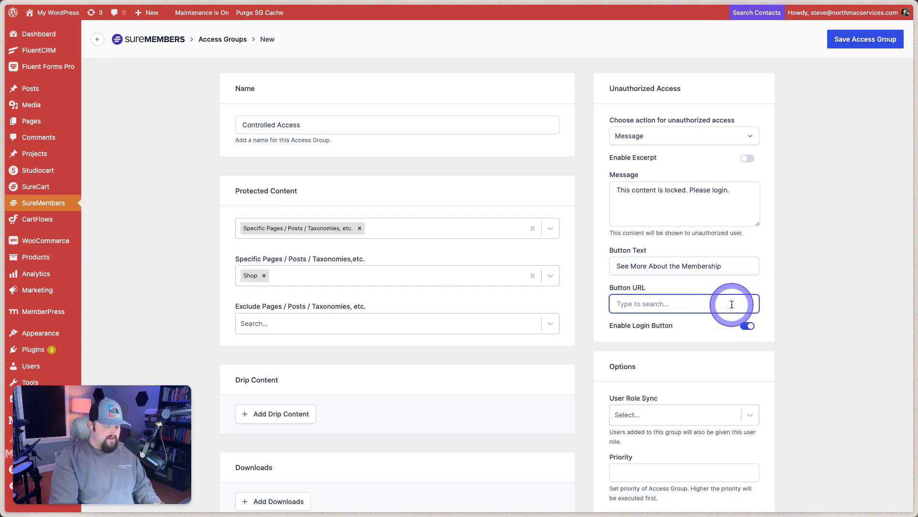
{"action": "type", "text": "/a"}
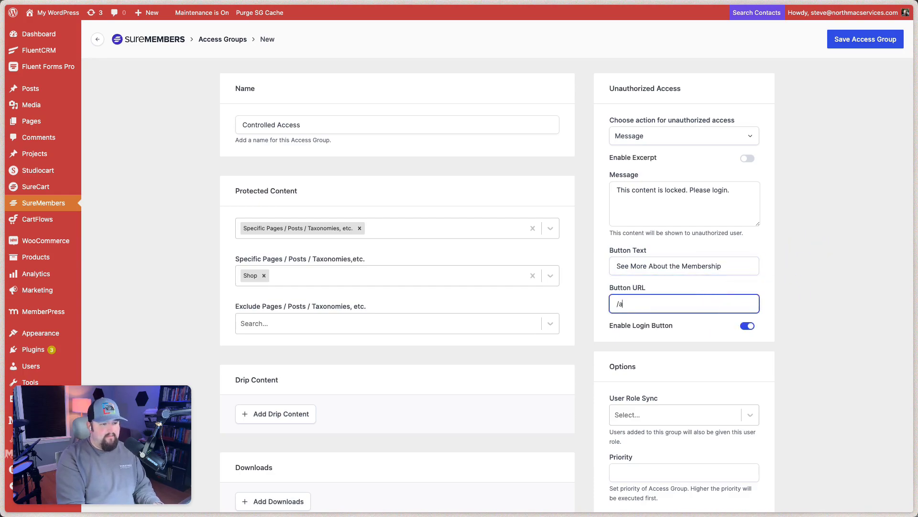
{"action": "type", "text": "bout-the-membership"}
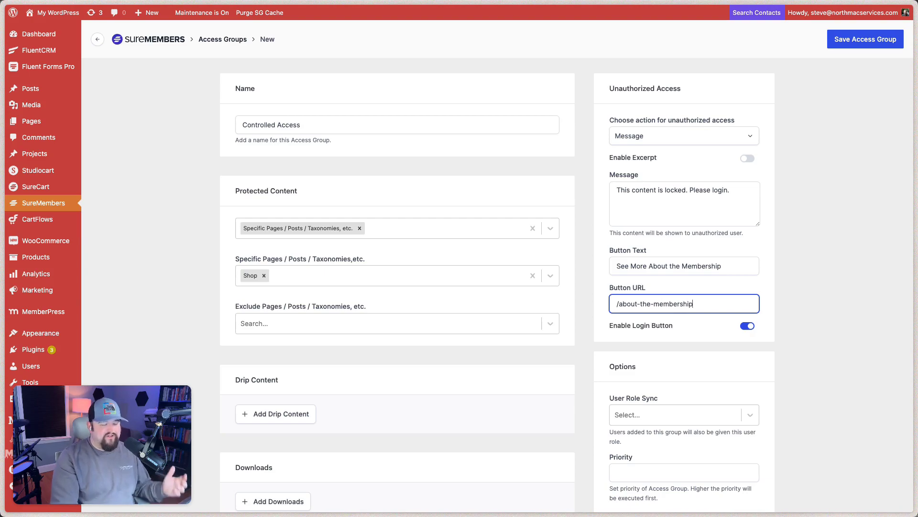
{"action": "left_click", "coordinate": [842, 258]}
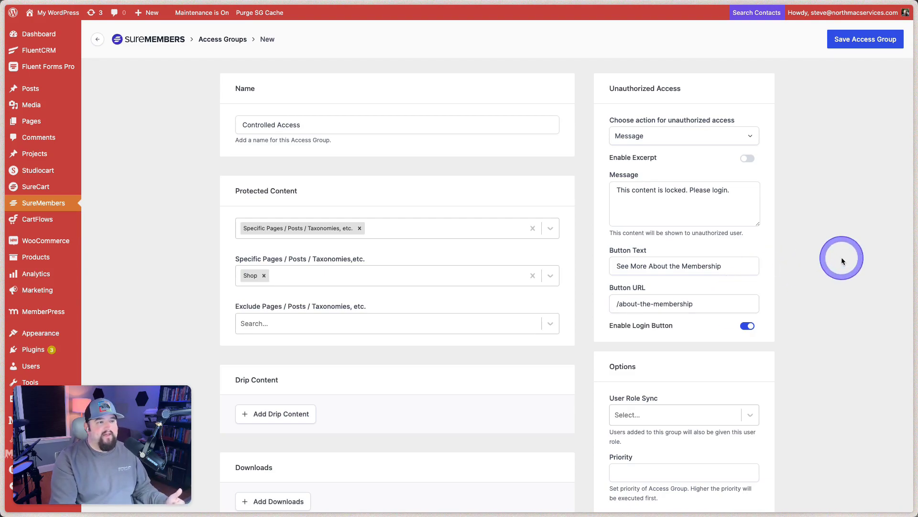
{"action": "scroll", "coordinate": [781, 292], "scroll_direction": "down", "scroll_amount": 2}
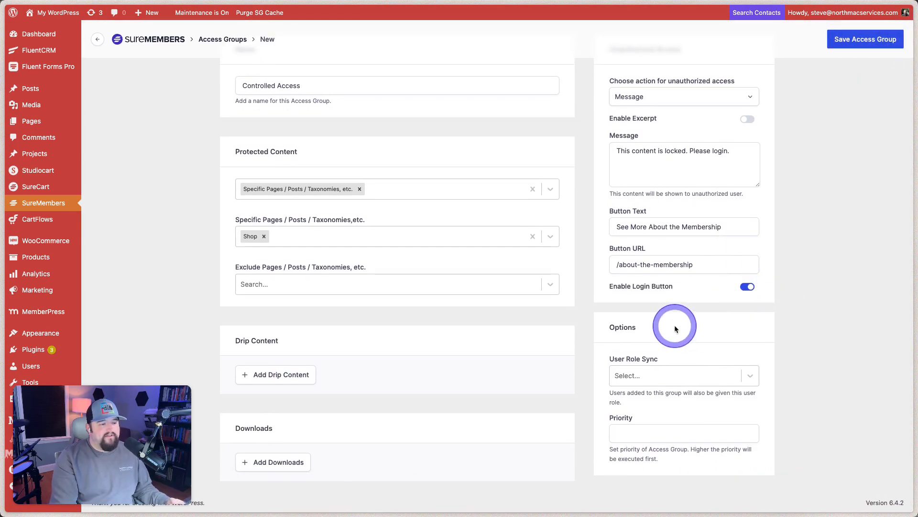
Browse the User Role Sync roles without choosing any, leaving Priority blank
{"action": "left_click_drag", "start_coordinate": [615, 359], "coordinate": [665, 359]}
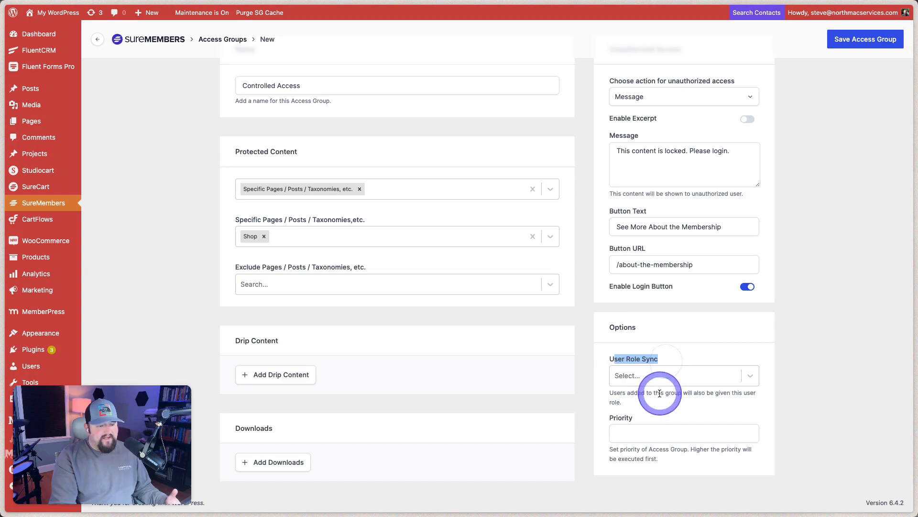
{"action": "left_click_drag", "start_coordinate": [659, 393], "coordinate": [751, 425]}
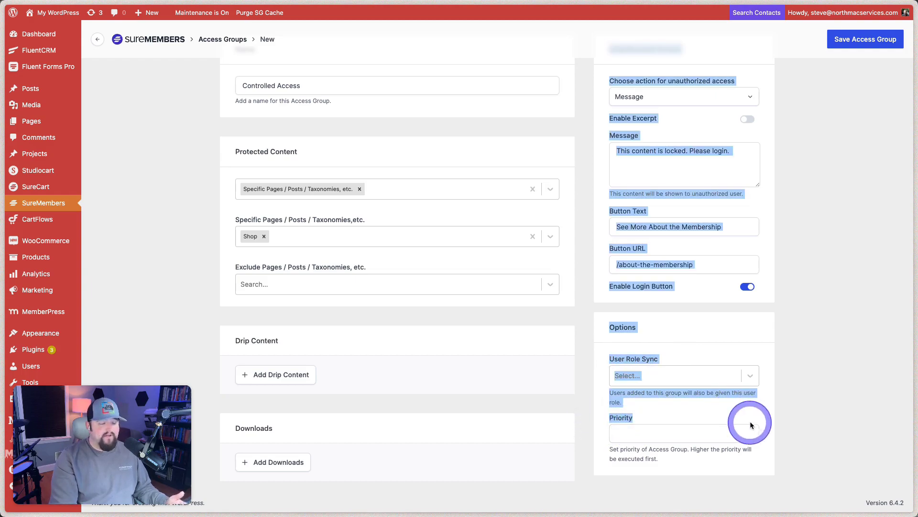
{"action": "left_click", "coordinate": [801, 419]}
{"action": "left_click", "coordinate": [702, 377]}
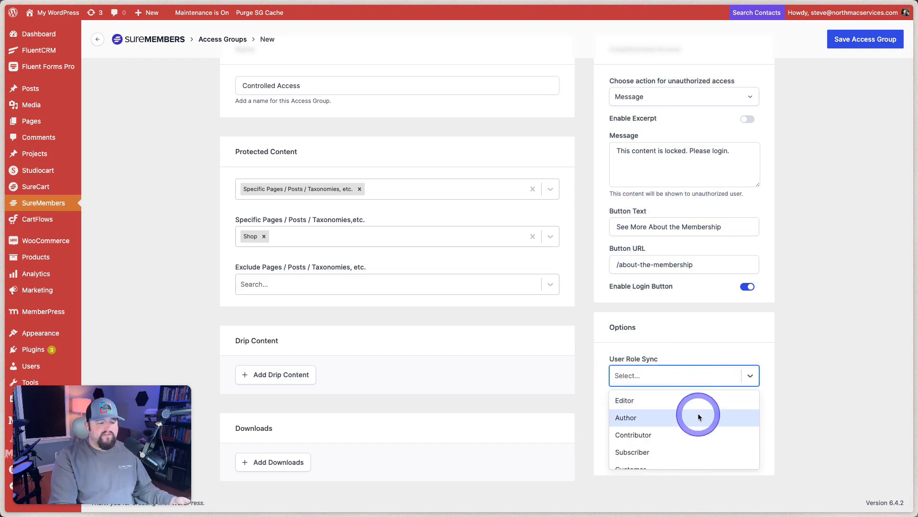
{"action": "scroll", "coordinate": [699, 413], "scroll_direction": "down", "scroll_amount": 3}
{"action": "left_click", "coordinate": [795, 316]}
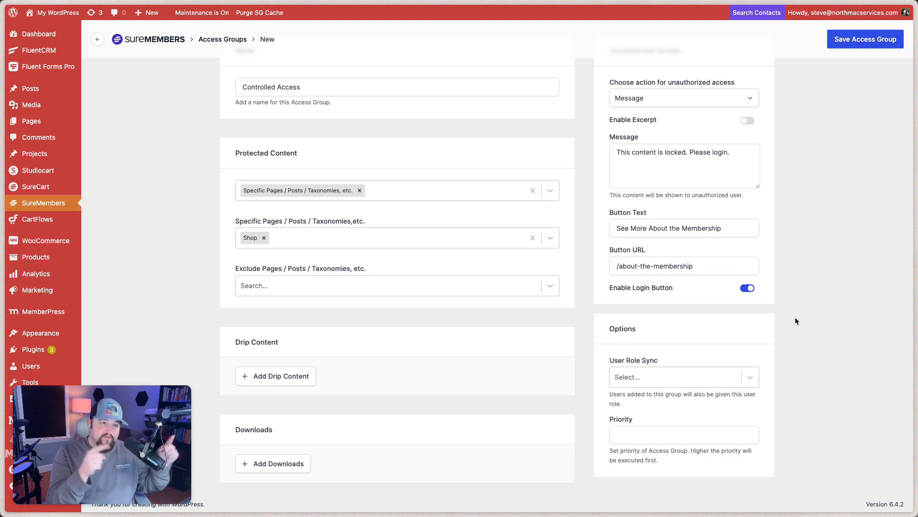
{"action": "left_click", "coordinate": [678, 375]}
{"action": "scroll", "coordinate": [682, 406], "scroll_direction": "down", "scroll_amount": 3}
{"action": "scroll", "coordinate": [682, 411], "scroll_direction": "down", "scroll_amount": 2}
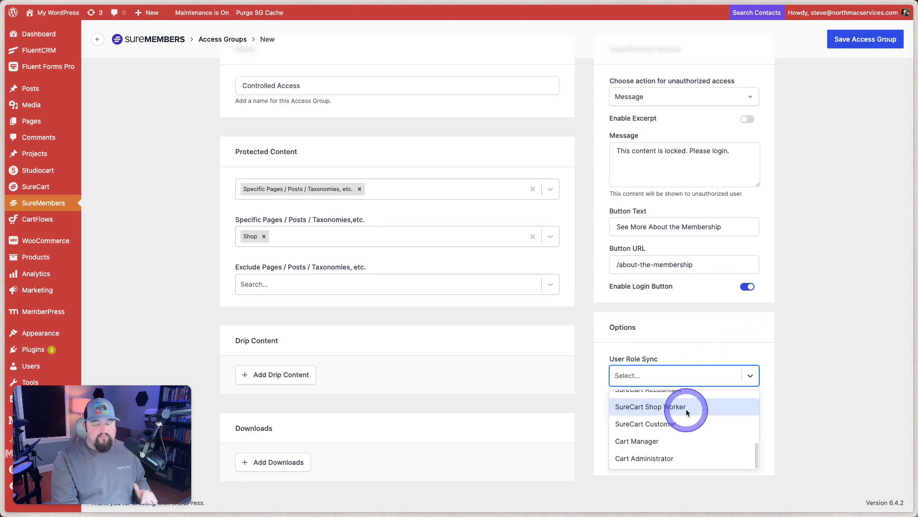
{"action": "left_click", "coordinate": [796, 358]}
{"action": "left_click", "coordinate": [678, 433]}
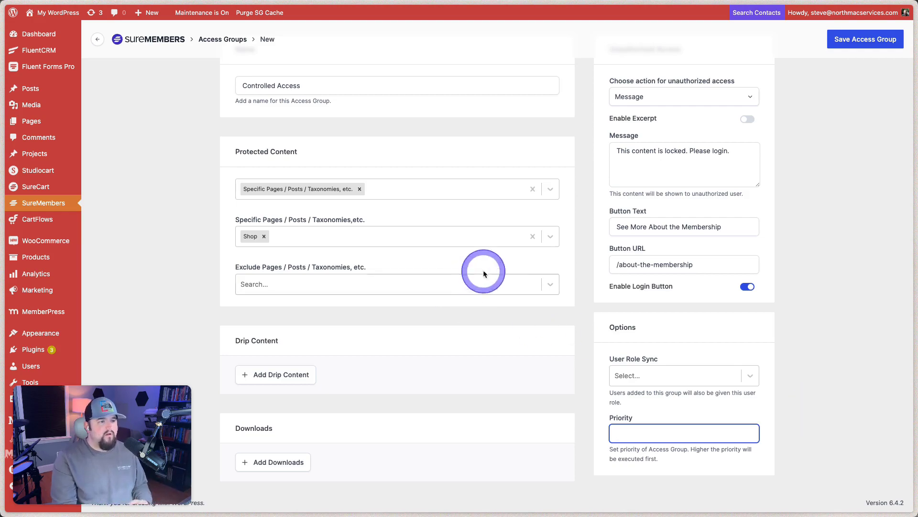
Save the Controlled Access group and open a new incognito window
{"action": "scroll", "coordinate": [526, 263], "scroll_direction": "up", "scroll_amount": 2}
{"action": "left_click", "coordinate": [869, 39]}
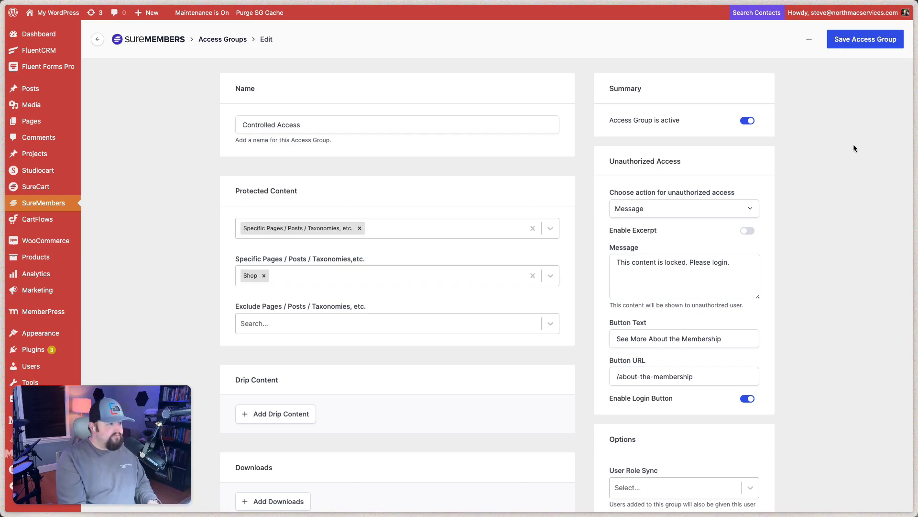
{"action": "key", "text": "super+shift+n"}
Resize the empty incognito window with Raycast's 'thr' command
{"action": "key", "text": "Escape"}
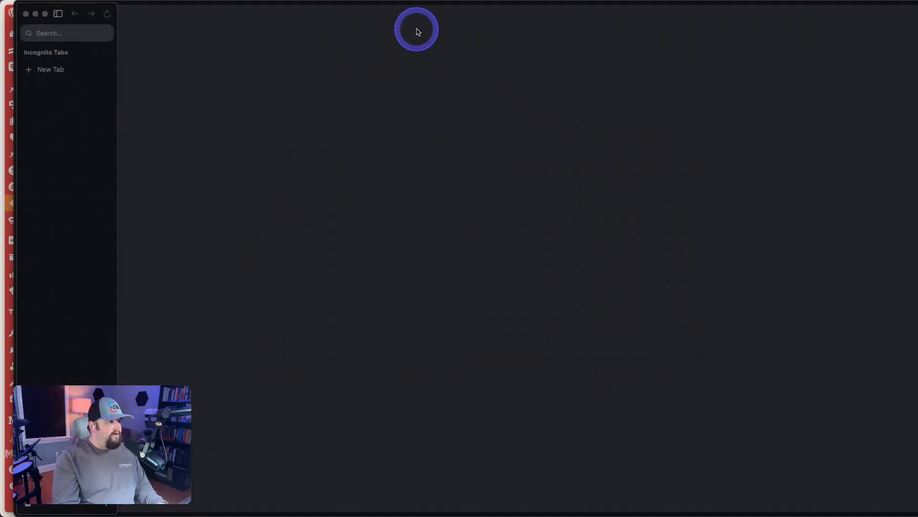
{"action": "key", "text": "alt+space"}
{"action": "type", "text": "thre"}
{"action": "key", "text": "Return"}
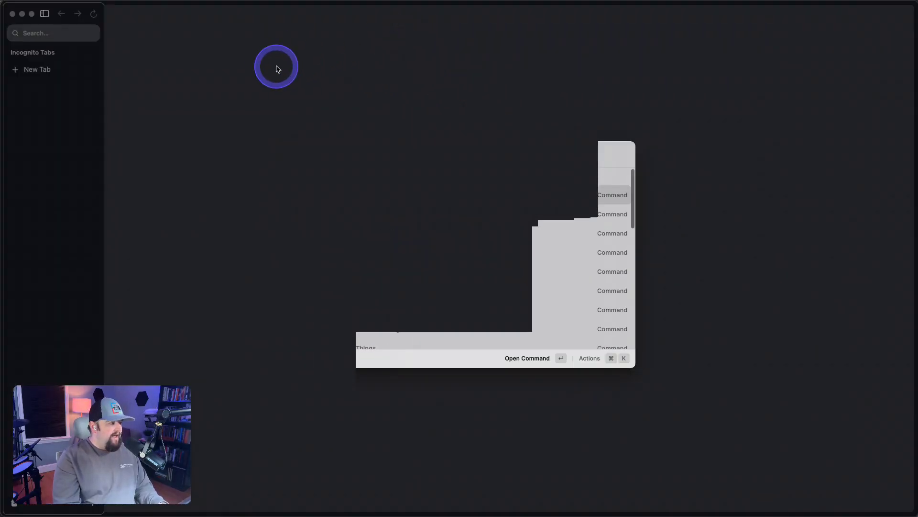
Enter the site address tutorials.funneltalk.co/ in the command bar
{"action": "key", "text": "super+t"}
{"action": "type", "text": "tutor"}
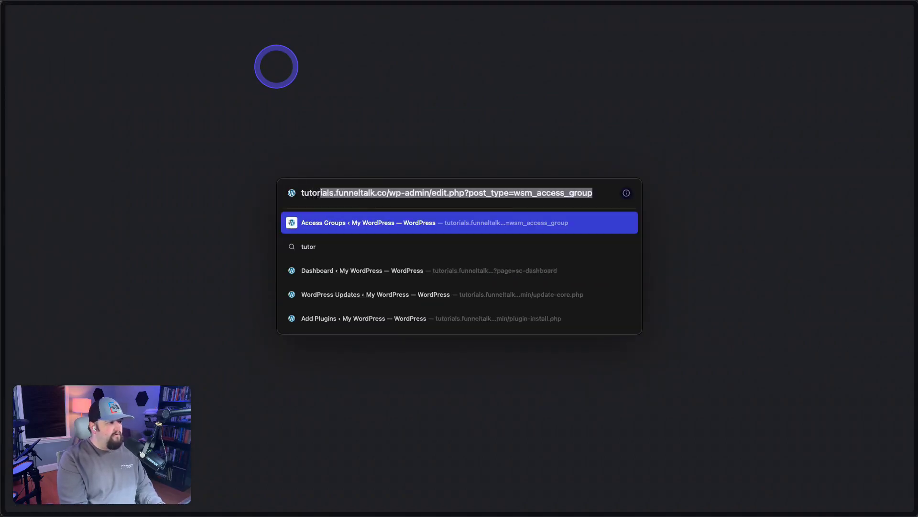
{"action": "key", "text": "Return"}
{"action": "key", "text": "shift+End"}
{"action": "key", "text": "BackSpace"}
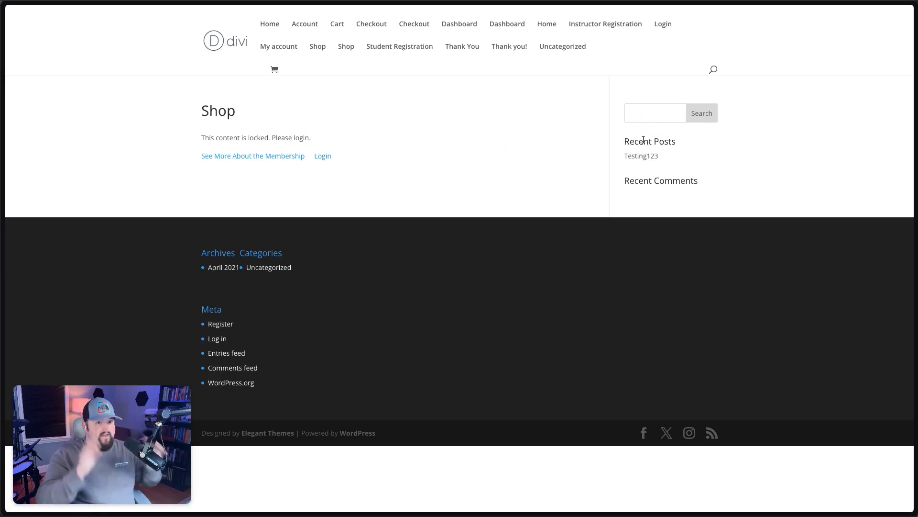
Check the logged-out Shop page shows 'This content is locked. Please login.' with membership and Login links
{"action": "left_click_drag", "start_coordinate": [497, 204], "coordinate": [420, 170]}
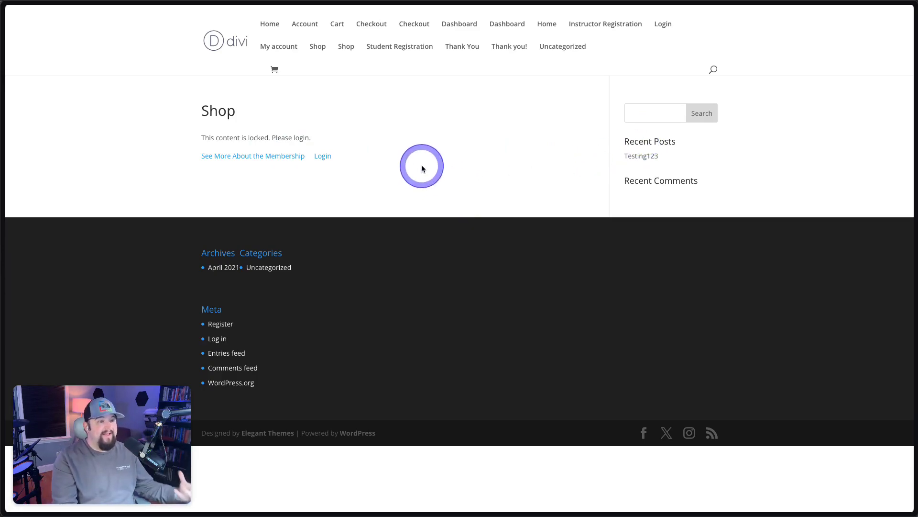